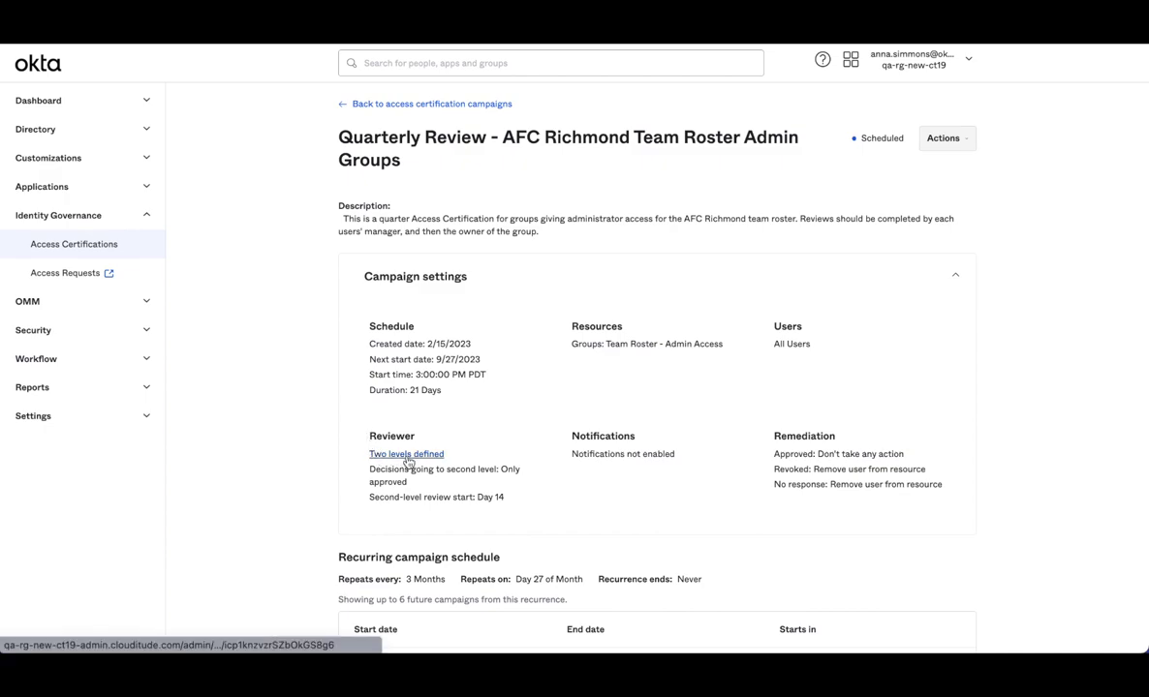
Check the reviewer levels (Manager, then Group owner) and note second-level review starts Day 14 of 21
{"action": "left_click", "coordinate": [417, 460]}
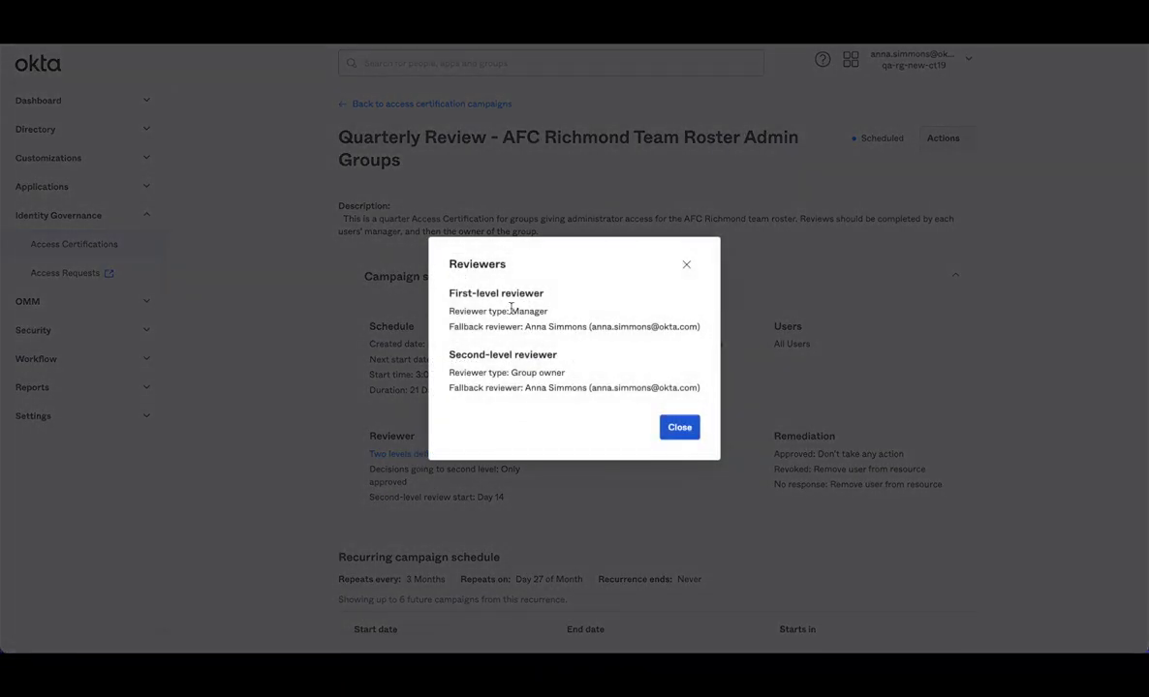
{"action": "left_click_drag", "start_coordinate": [552, 311], "coordinate": [444, 317]}
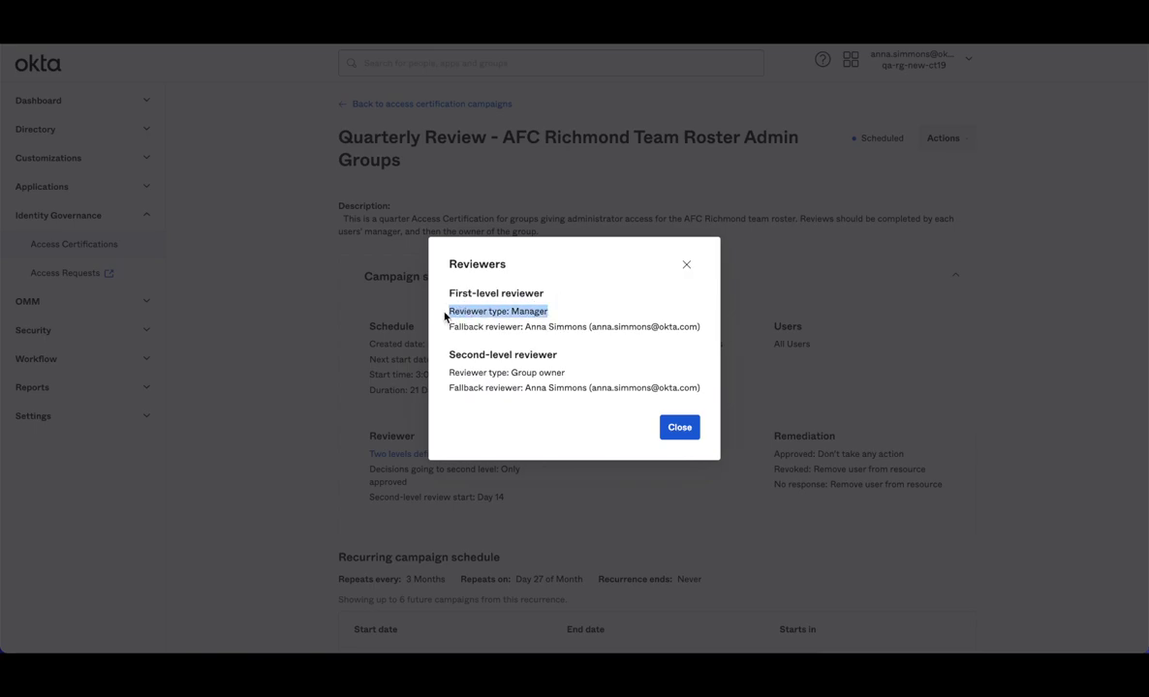
{"action": "left_click", "coordinate": [575, 376]}
{"action": "left_click_drag", "start_coordinate": [574, 376], "coordinate": [443, 374]}
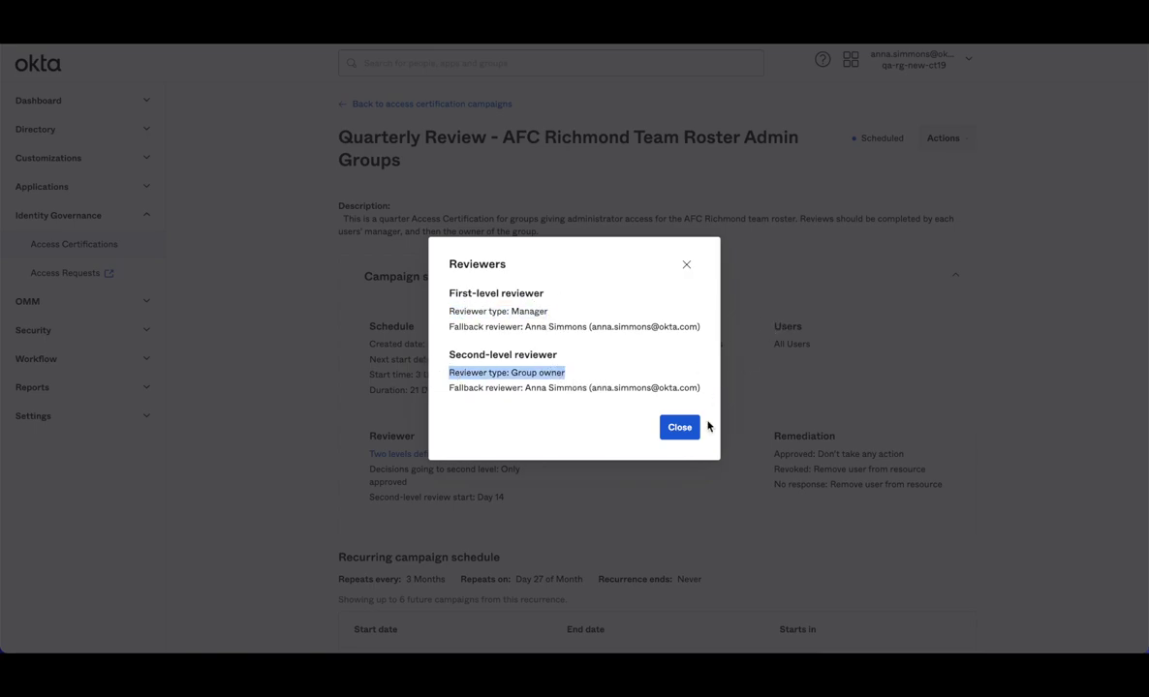
{"action": "left_click", "coordinate": [683, 437]}
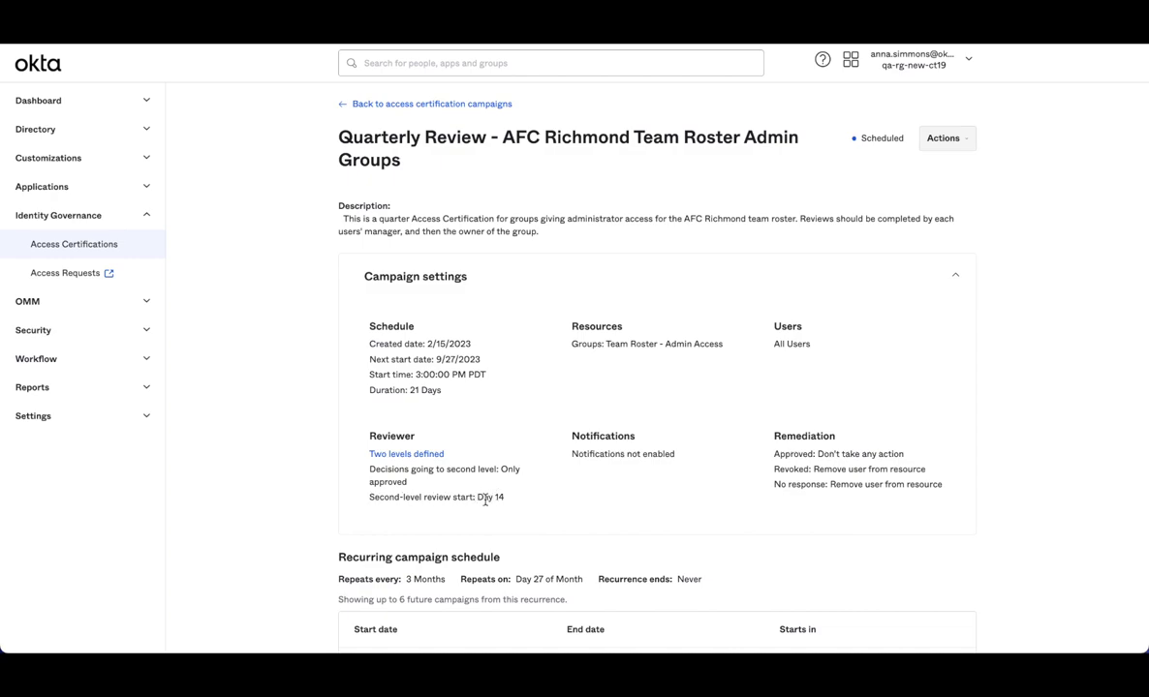
{"action": "left_click_drag", "start_coordinate": [477, 498], "coordinate": [514, 502]}
{"action": "left_click_drag", "start_coordinate": [443, 391], "coordinate": [408, 395]}
Edit the campaign's Reviewer step and begin changing the Group owner second-level reviewer type
{"action": "left_click", "coordinate": [949, 148]}
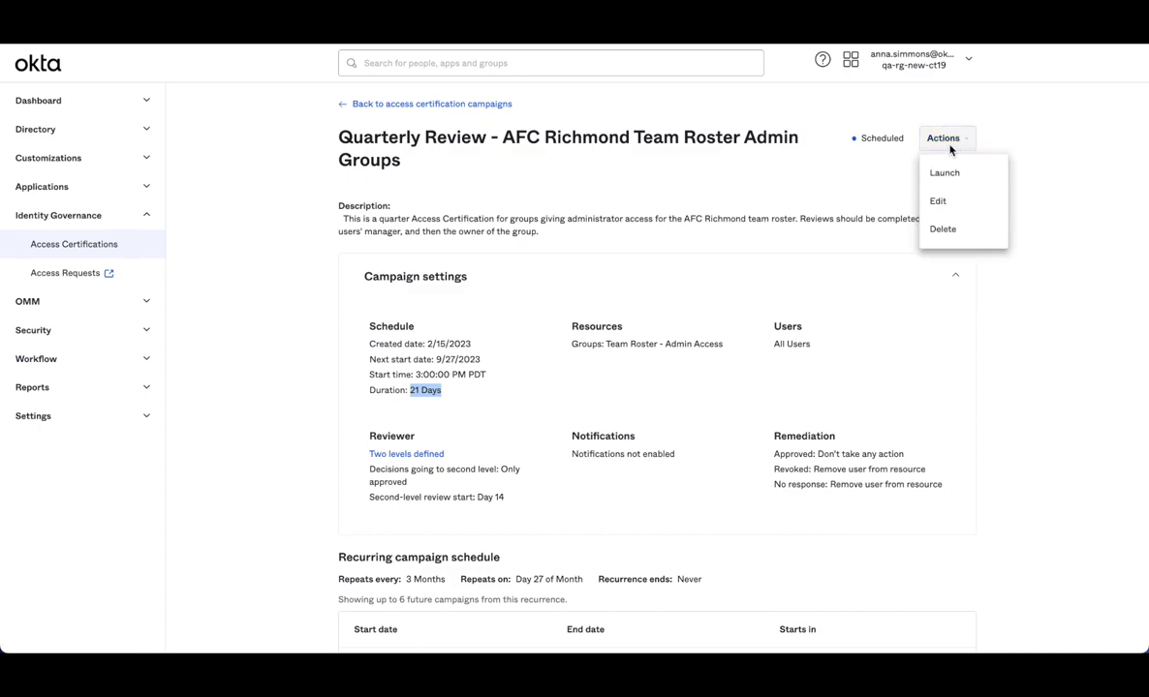
{"action": "left_click", "coordinate": [940, 203]}
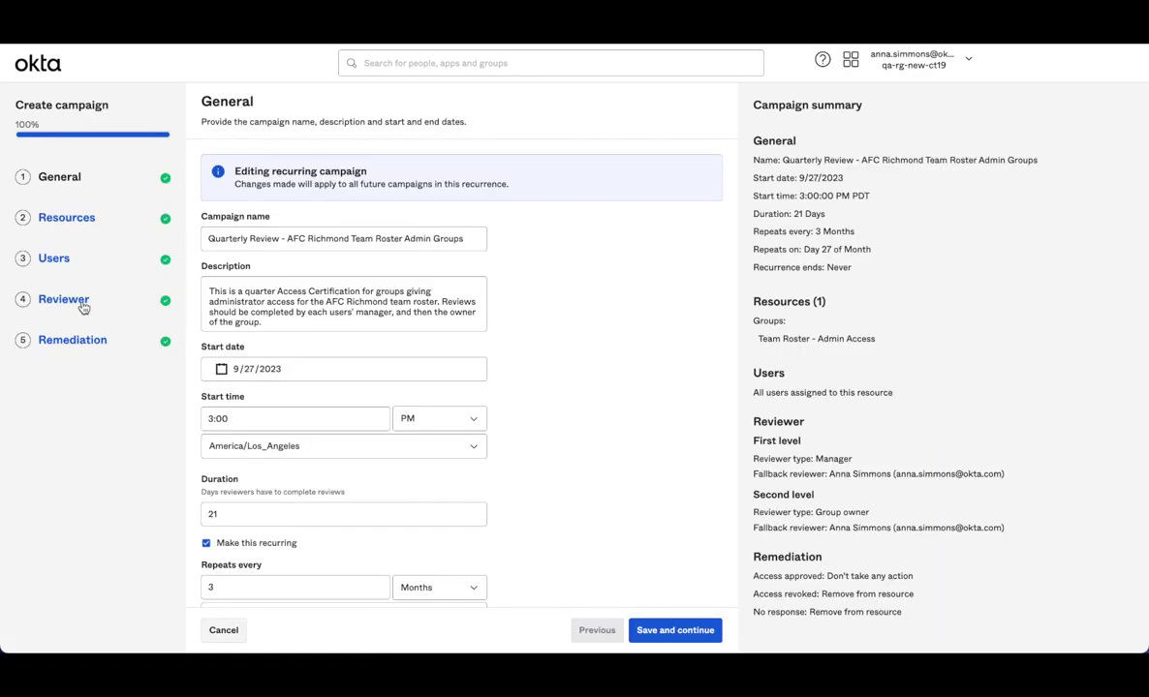
{"action": "left_click", "coordinate": [78, 300]}
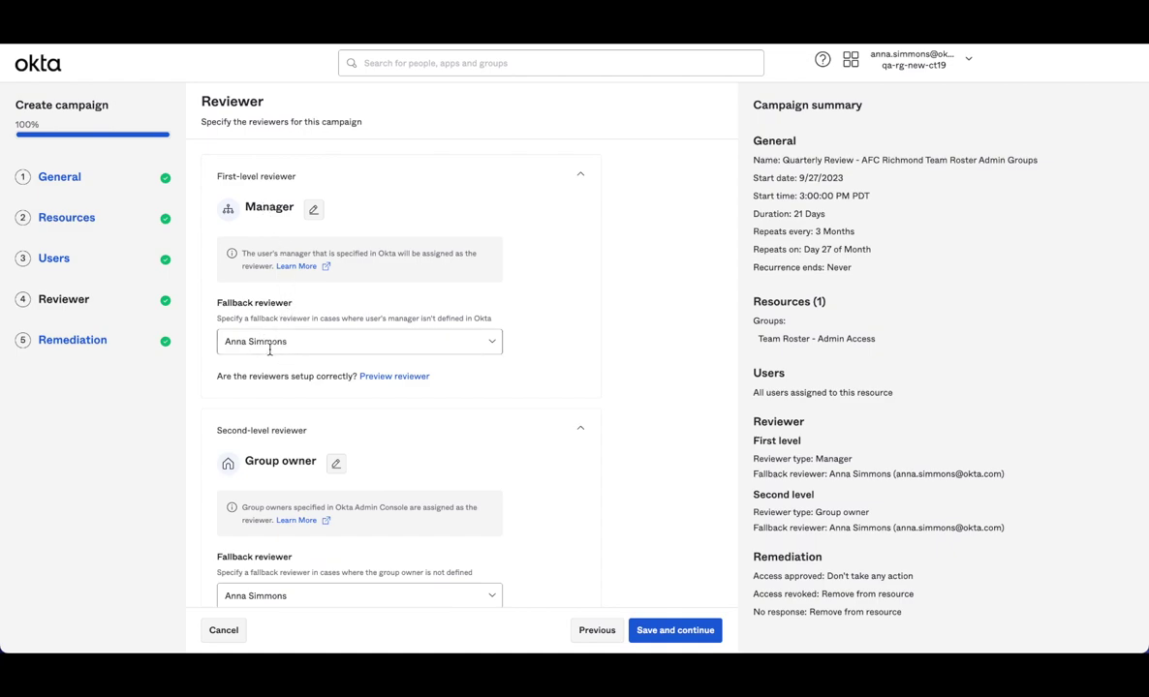
{"action": "scroll", "coordinate": [269, 351], "scroll_direction": "down", "scroll_amount": 1}
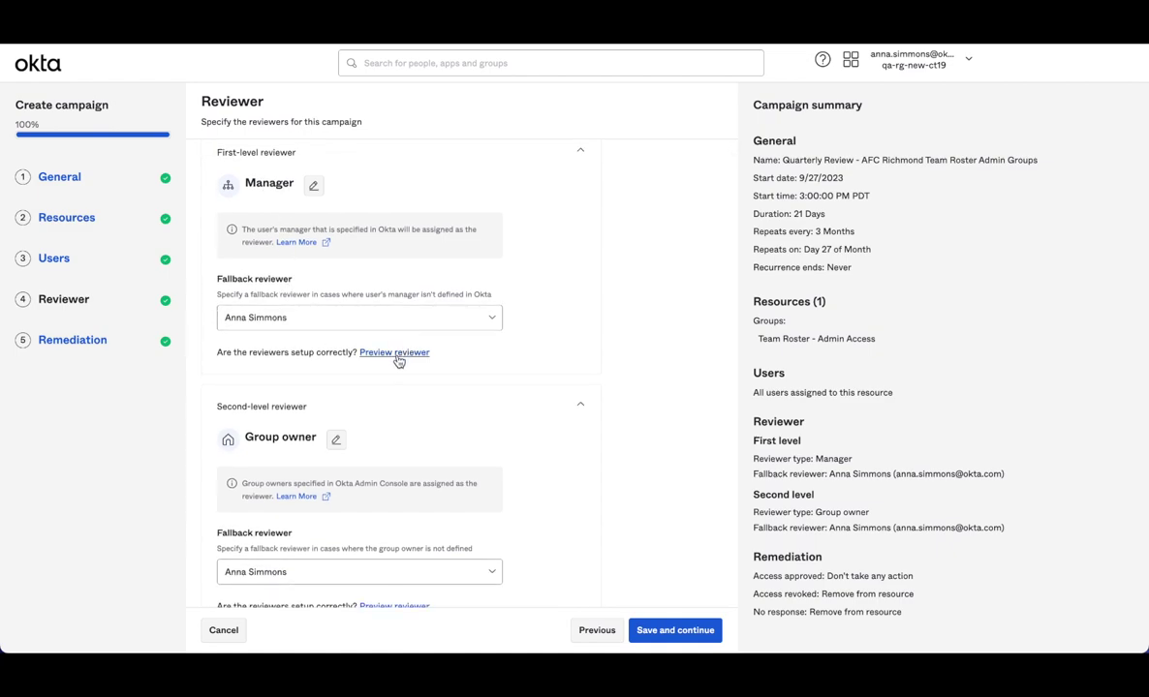
{"action": "scroll", "coordinate": [508, 353], "scroll_direction": "down", "scroll_amount": 5}
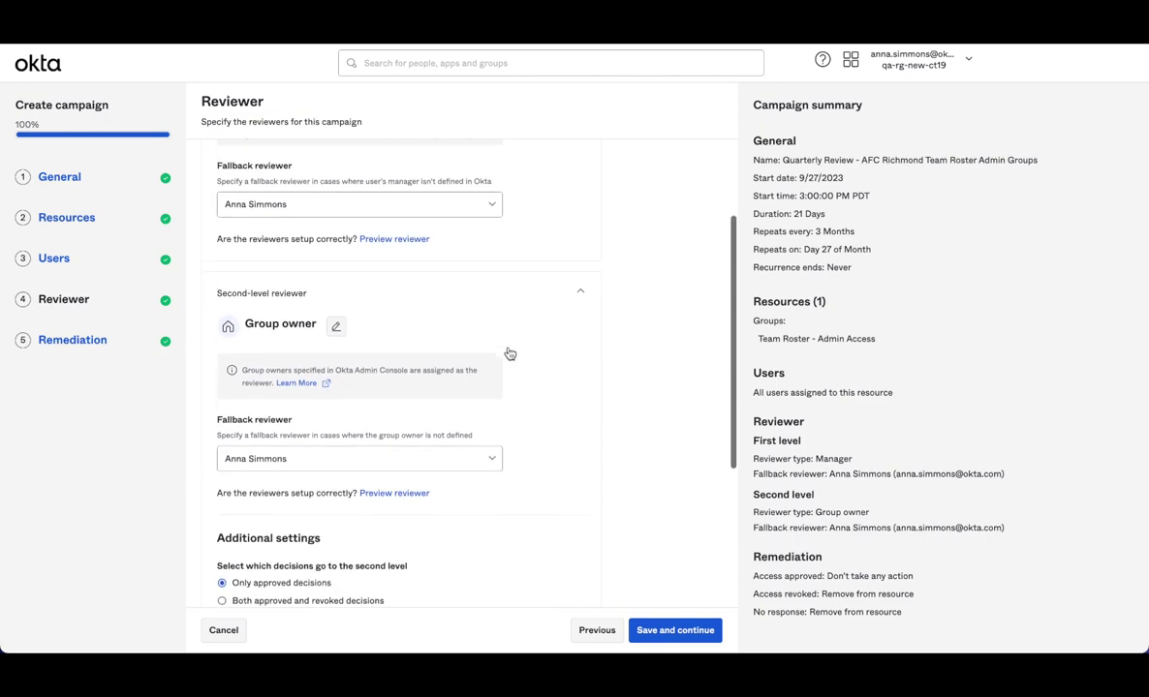
{"action": "scroll", "coordinate": [257, 290], "scroll_direction": "down", "scroll_amount": 2}
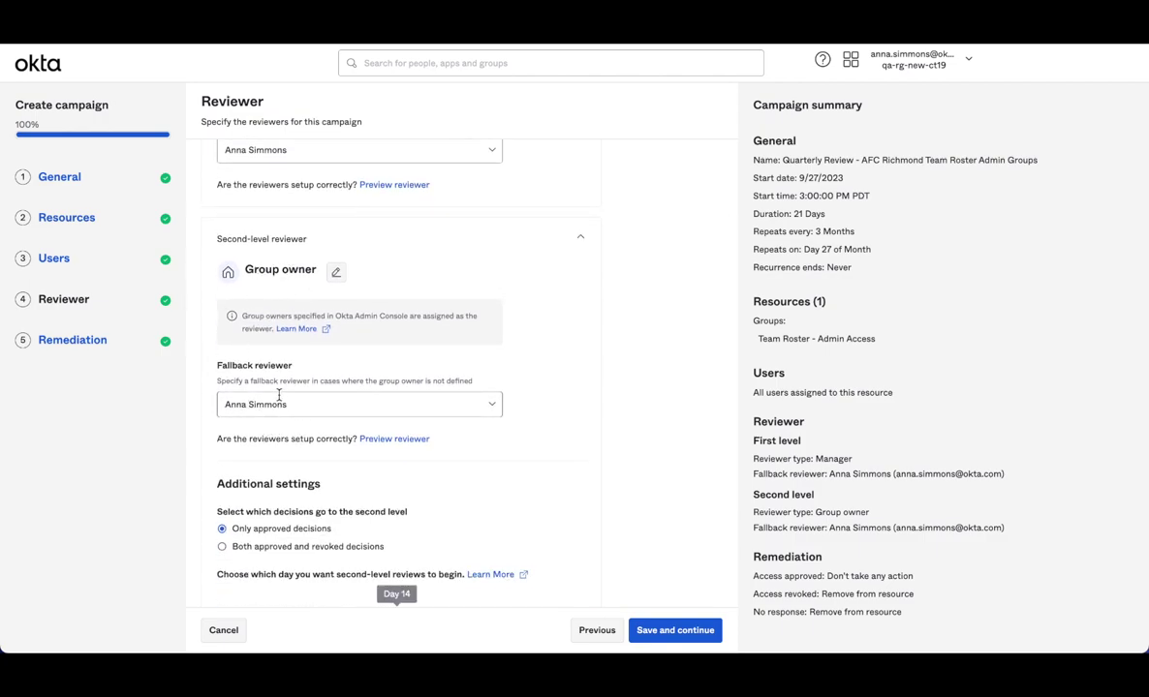
{"action": "left_click", "coordinate": [336, 272]}
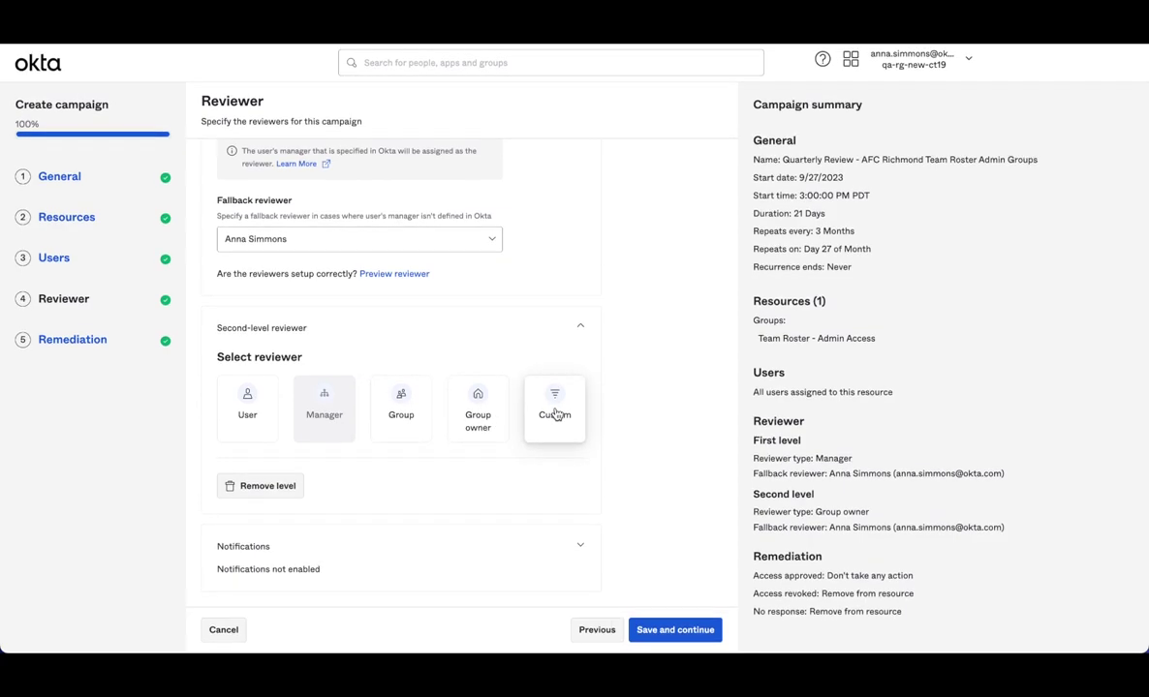
Set Group owner as second-level reviewer, with the matching admin user as fallback reviewer
{"action": "left_click", "coordinate": [475, 407]}
{"action": "left_click", "coordinate": [326, 491]}
{"action": "type", "text": "Anna"}
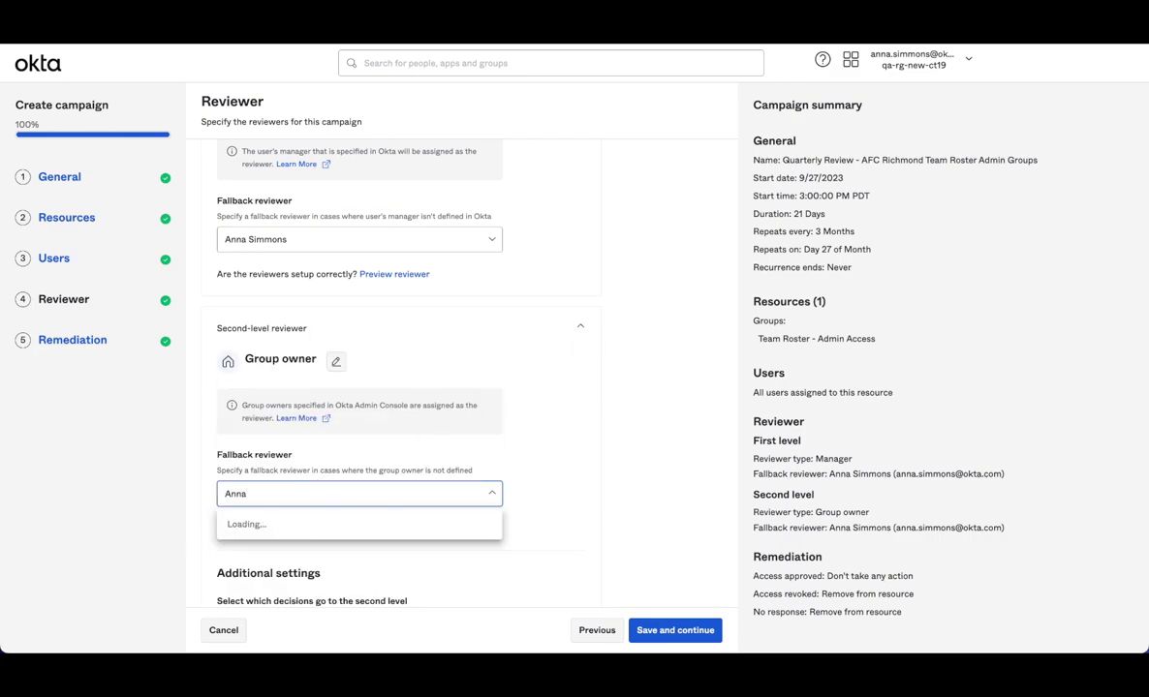
{"action": "scroll", "coordinate": [353, 567], "scroll_direction": "down", "scroll_amount": 1}
{"action": "left_click", "coordinate": [320, 626]}
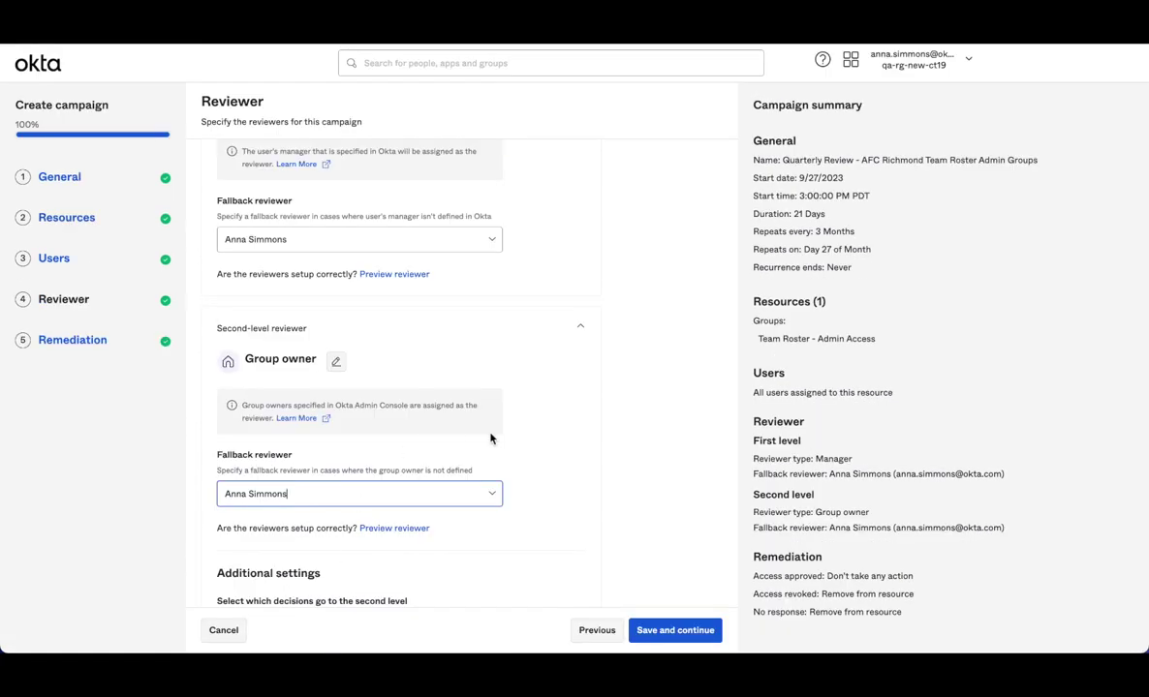
{"action": "scroll", "coordinate": [492, 441], "scroll_direction": "down", "scroll_amount": 4}
{"action": "scroll", "coordinate": [491, 440], "scroll_direction": "down", "scroll_amount": 2}
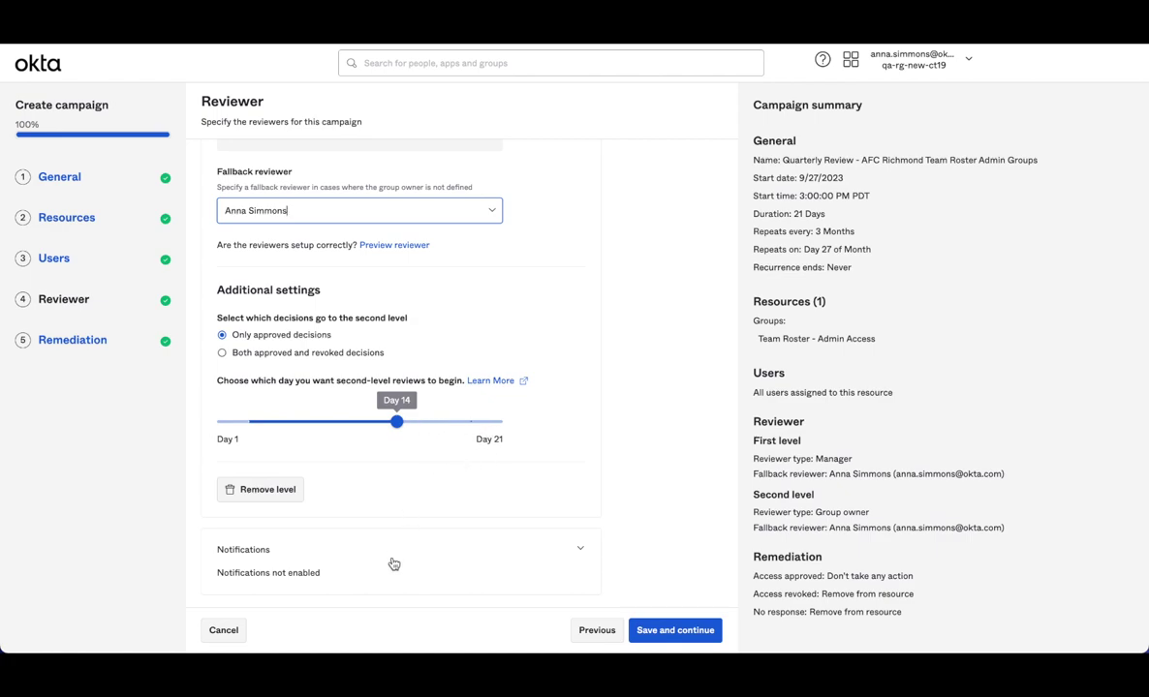
Expand Notification settings, leaving every reviewer e-mail option unchecked
{"action": "left_click", "coordinate": [472, 573]}
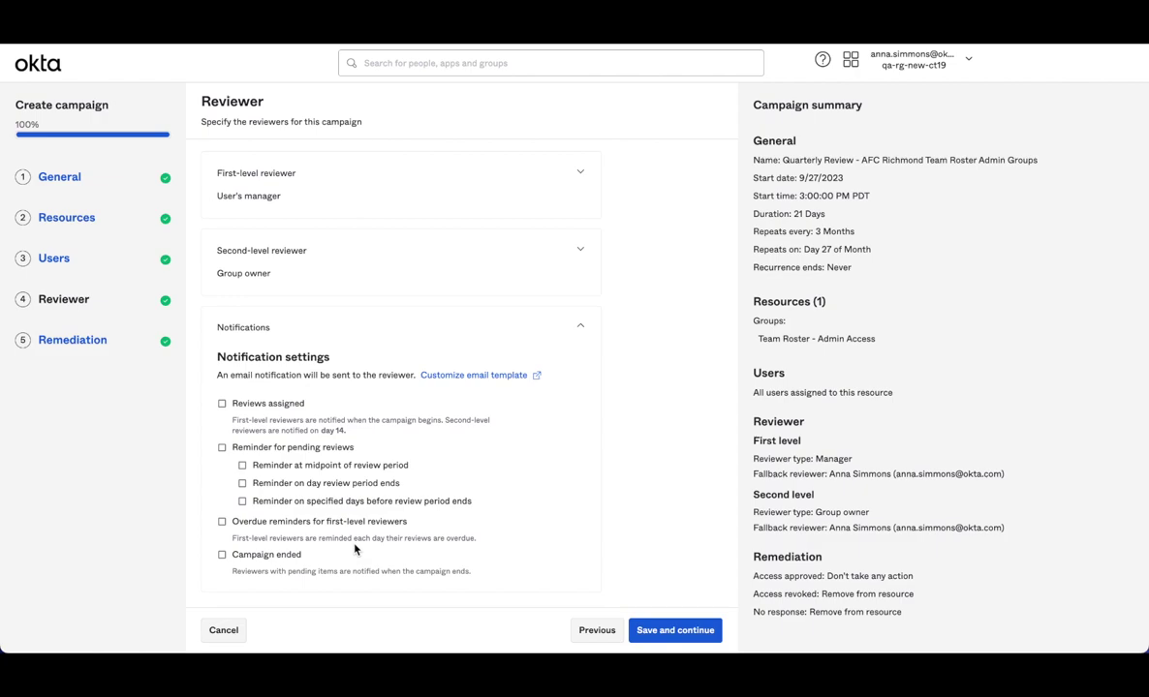
Save the Reviewer step and proceed to Remediation, checking the note about the final reviewer
{"action": "left_click", "coordinate": [669, 632]}
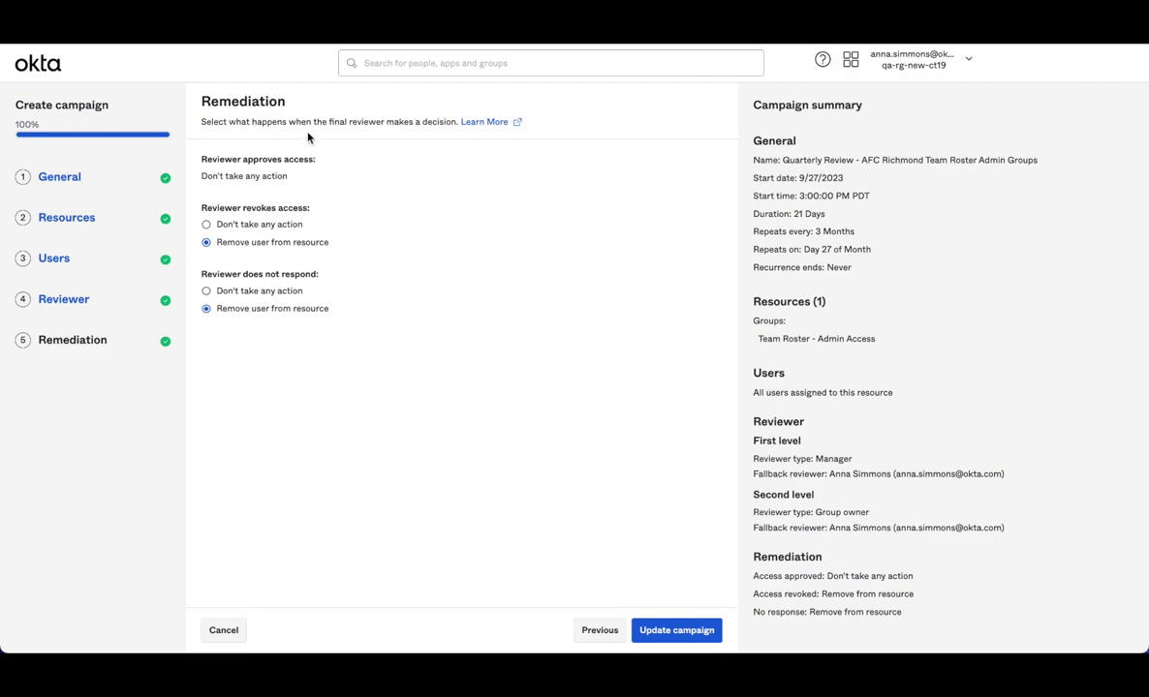
{"action": "left_click_drag", "start_coordinate": [329, 122], "coordinate": [383, 125]}
{"action": "left_click", "coordinate": [308, 185]}
Update the campaign, then launch the Quarterly Review campaign and confirm
{"action": "left_click", "coordinate": [672, 630]}
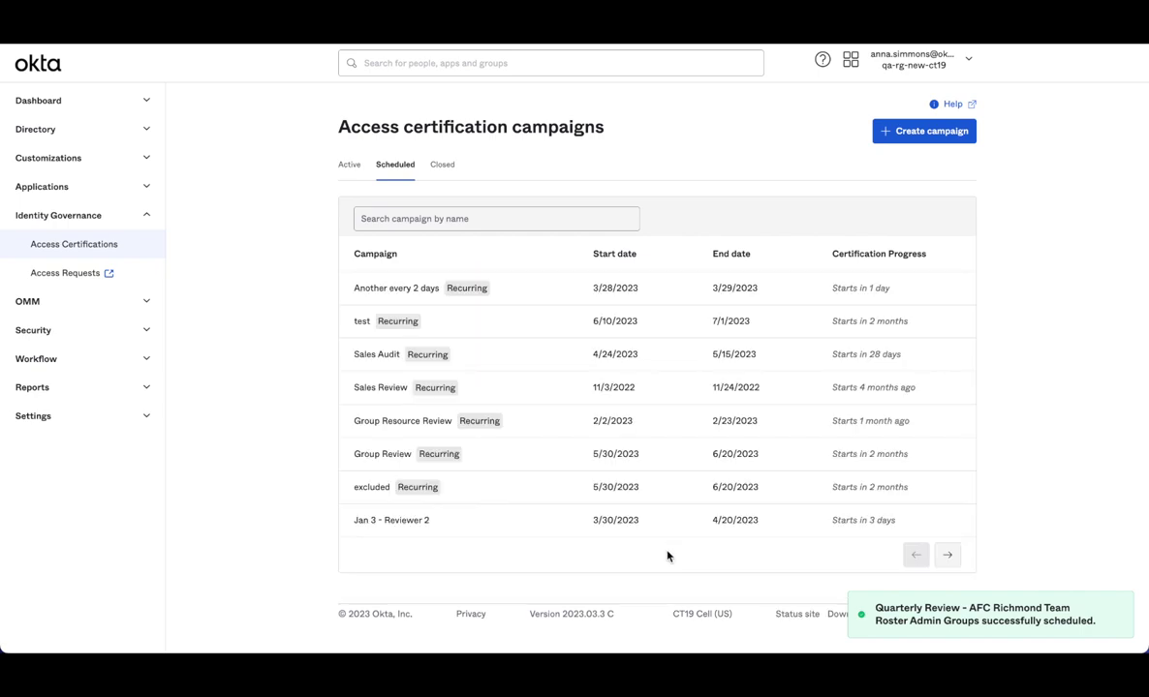
{"action": "left_click", "coordinate": [948, 555]}
{"action": "left_click", "coordinate": [528, 288]}
{"action": "left_click", "coordinate": [942, 139]}
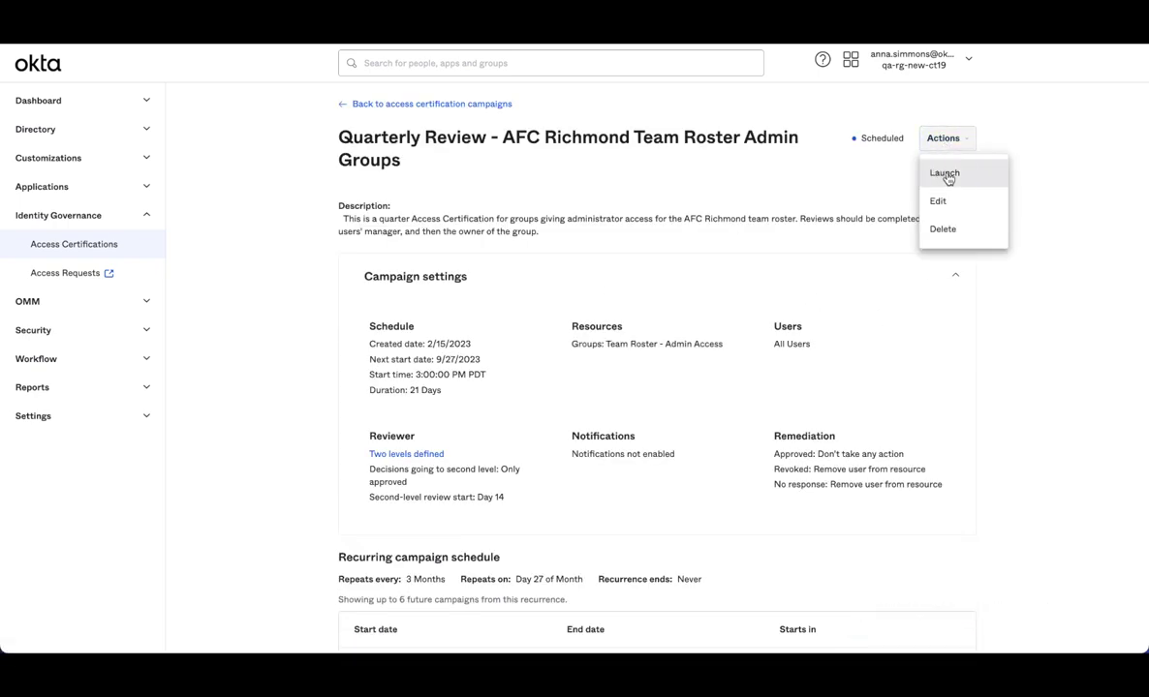
{"action": "left_click", "coordinate": [945, 175]}
{"action": "left_click", "coordinate": [693, 400]}
Verify Quarterly Review now appears under Active campaigns and check its settings summary
{"action": "left_click", "coordinate": [346, 166]}
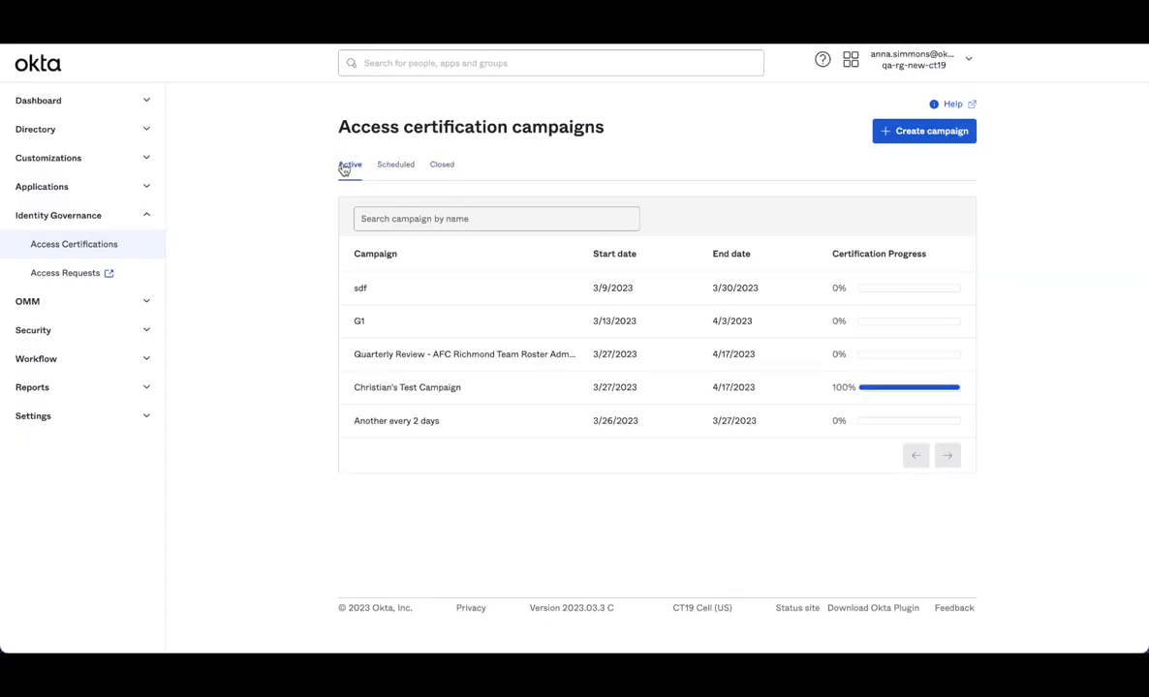
{"action": "left_click", "coordinate": [544, 357]}
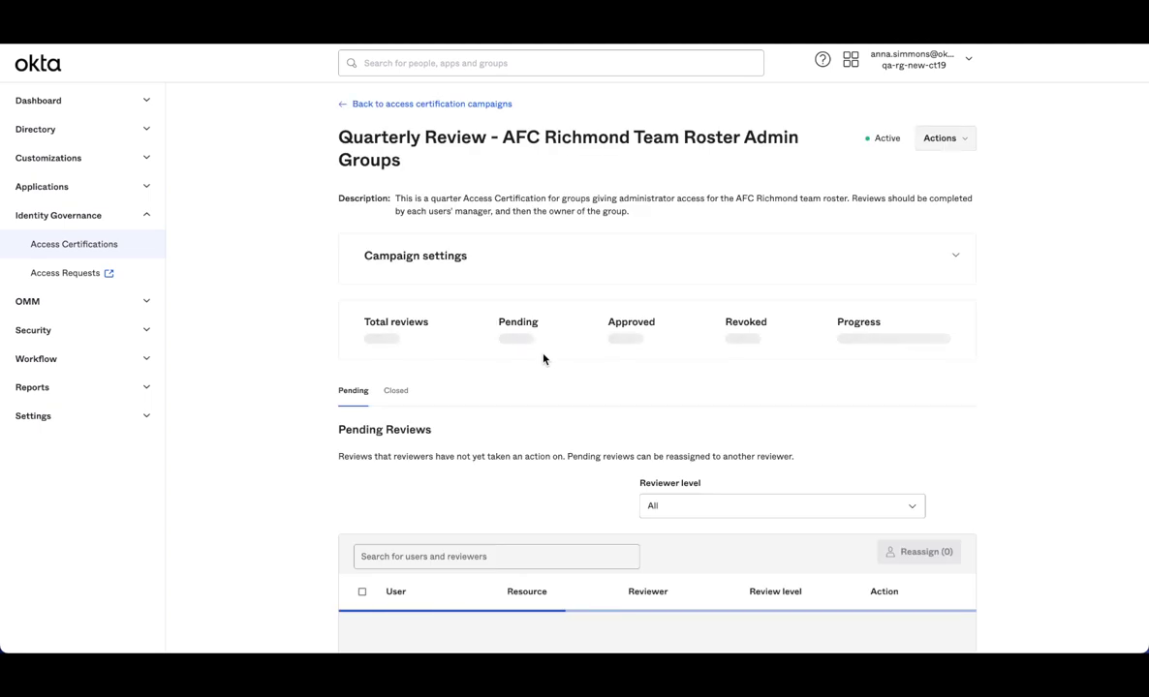
{"action": "left_click", "coordinate": [643, 258]}
{"action": "left_click", "coordinate": [685, 257]}
{"action": "scroll", "coordinate": [573, 404], "scroll_direction": "down", "scroll_amount": 4}
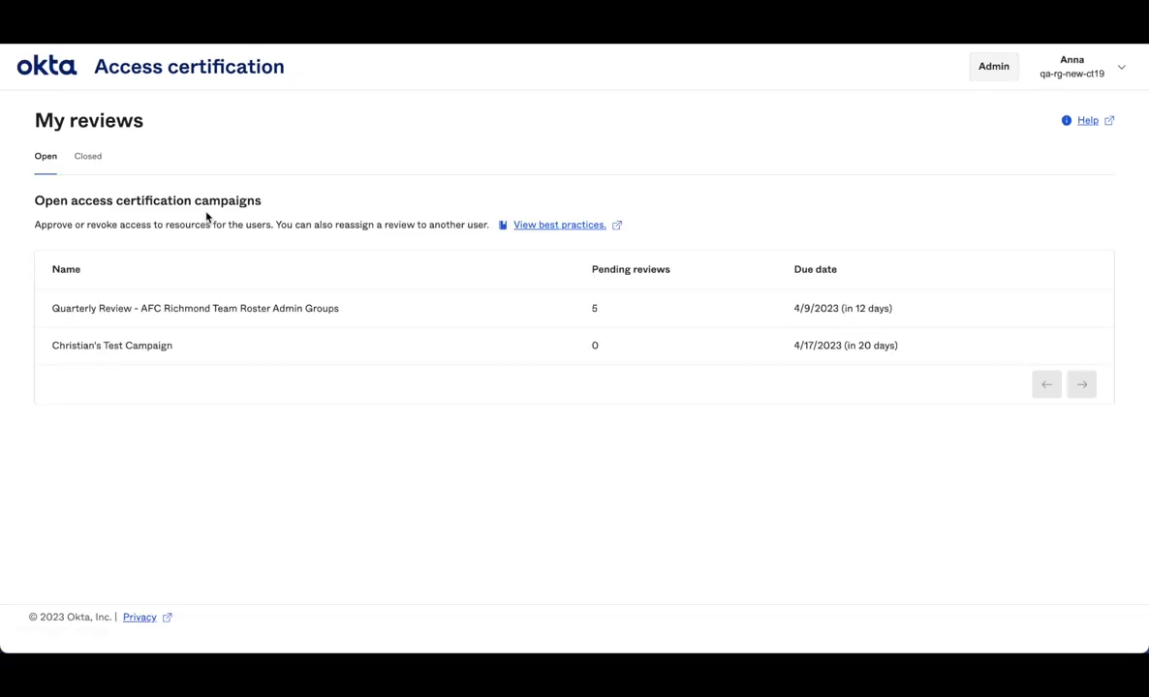
Open Quarterly Review and approve the first three pending reviews, leaving two pending
{"action": "left_click", "coordinate": [397, 321]}
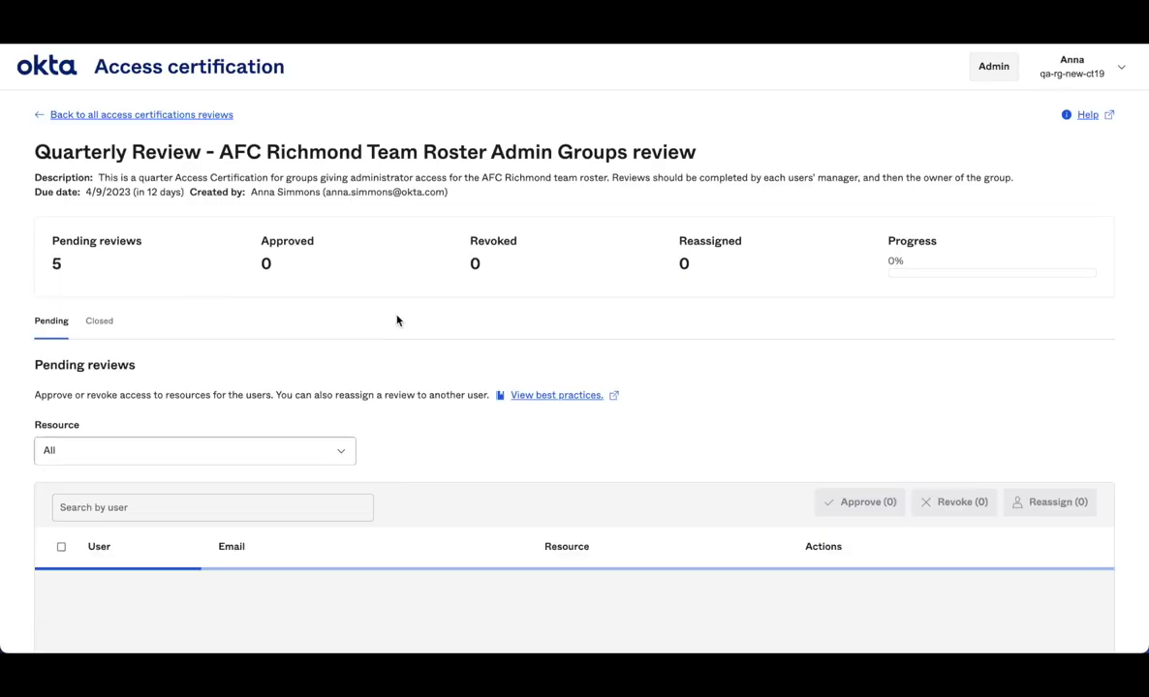
{"action": "scroll", "coordinate": [594, 453], "scroll_direction": "down", "scroll_amount": 2}
{"action": "scroll", "coordinate": [594, 453], "scroll_direction": "down", "scroll_amount": 1}
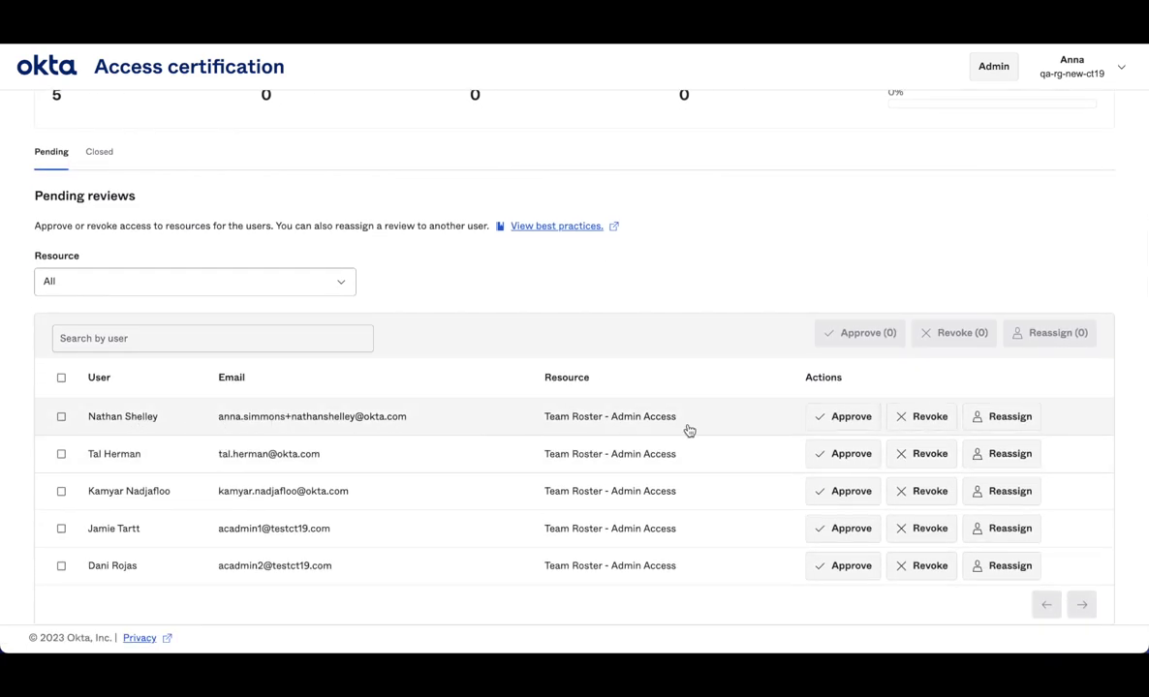
{"action": "left_click", "coordinate": [853, 420]}
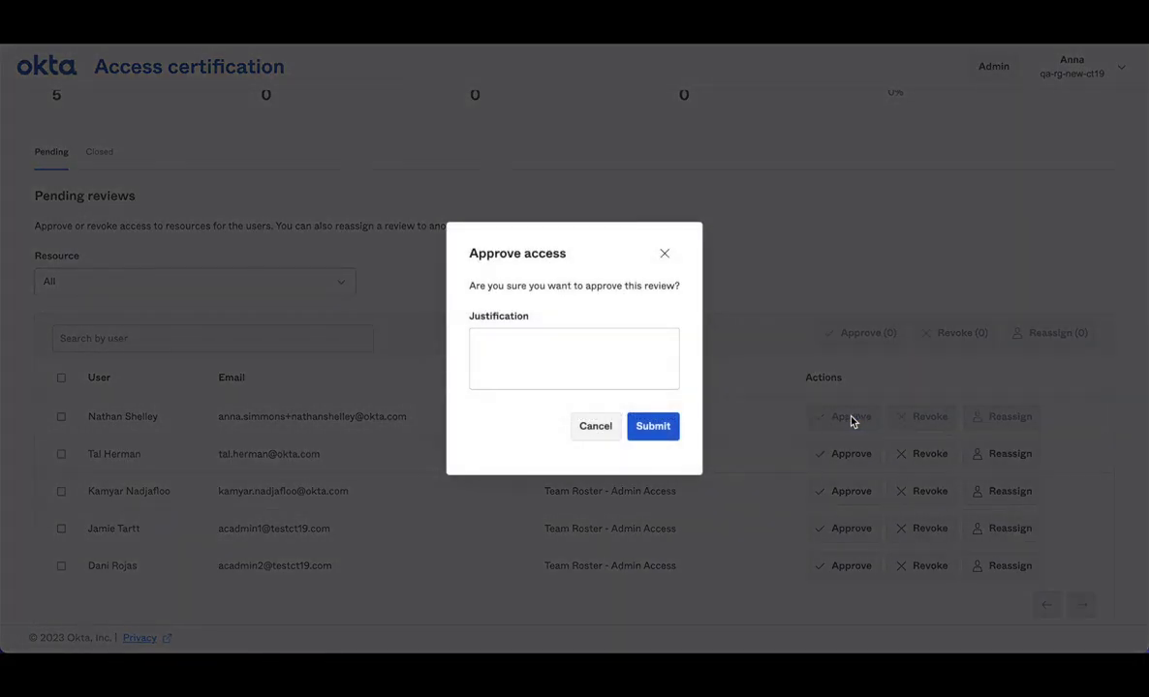
{"action": "left_click", "coordinate": [652, 427]}
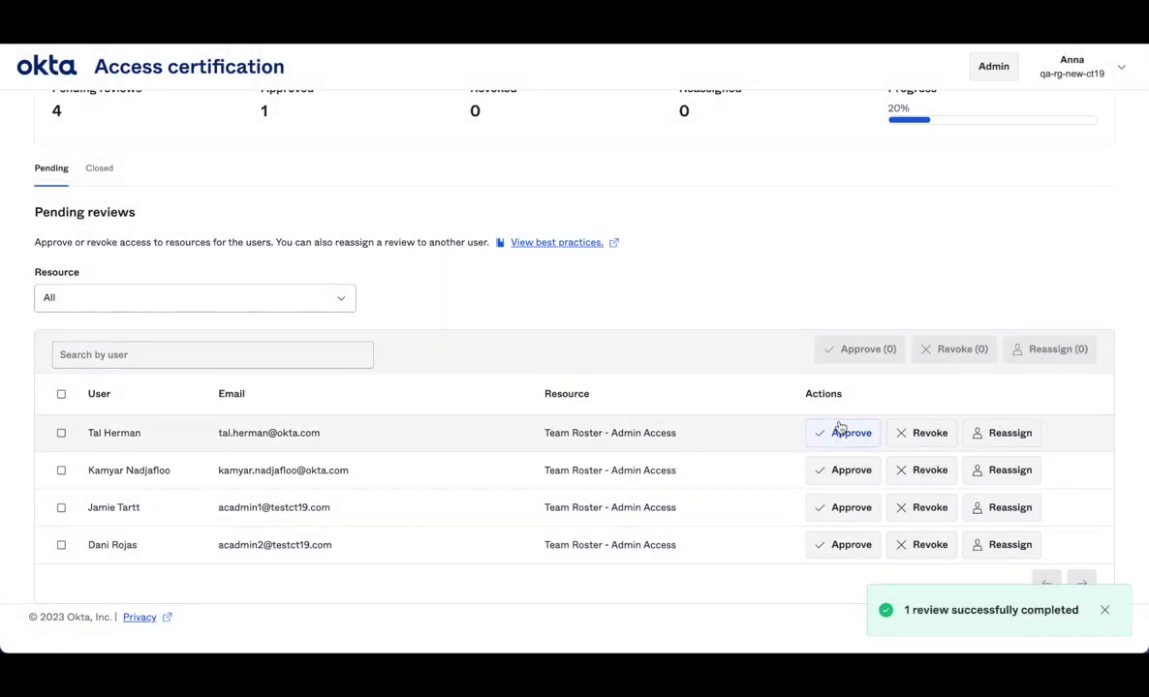
{"action": "left_click", "coordinate": [839, 430]}
{"action": "left_click", "coordinate": [654, 425]}
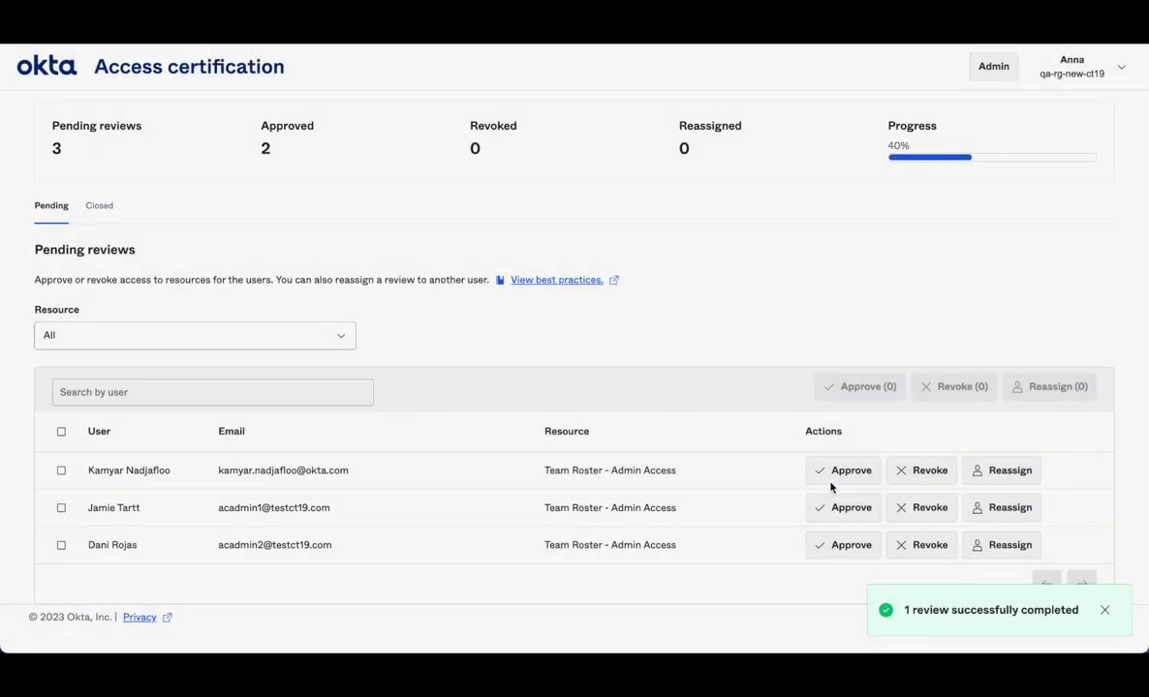
{"action": "left_click", "coordinate": [841, 471]}
{"action": "left_click", "coordinate": [649, 426]}
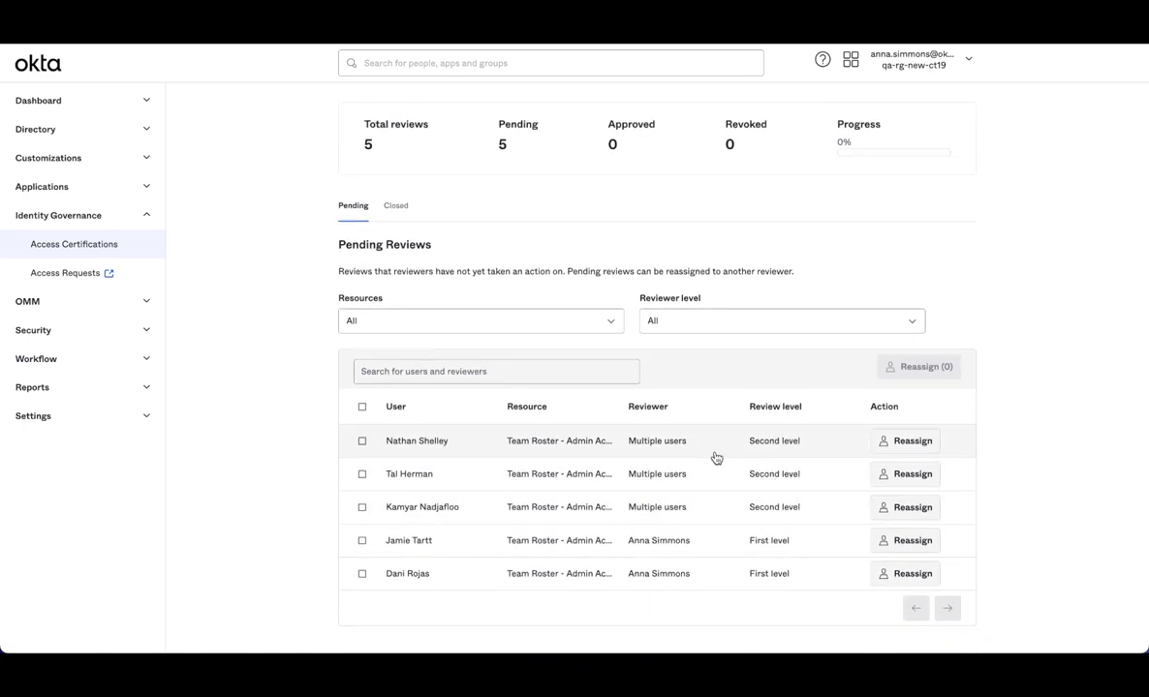
Open Review details for the first pending item: first level Approved, second level Pending
{"action": "left_click", "coordinate": [652, 446]}
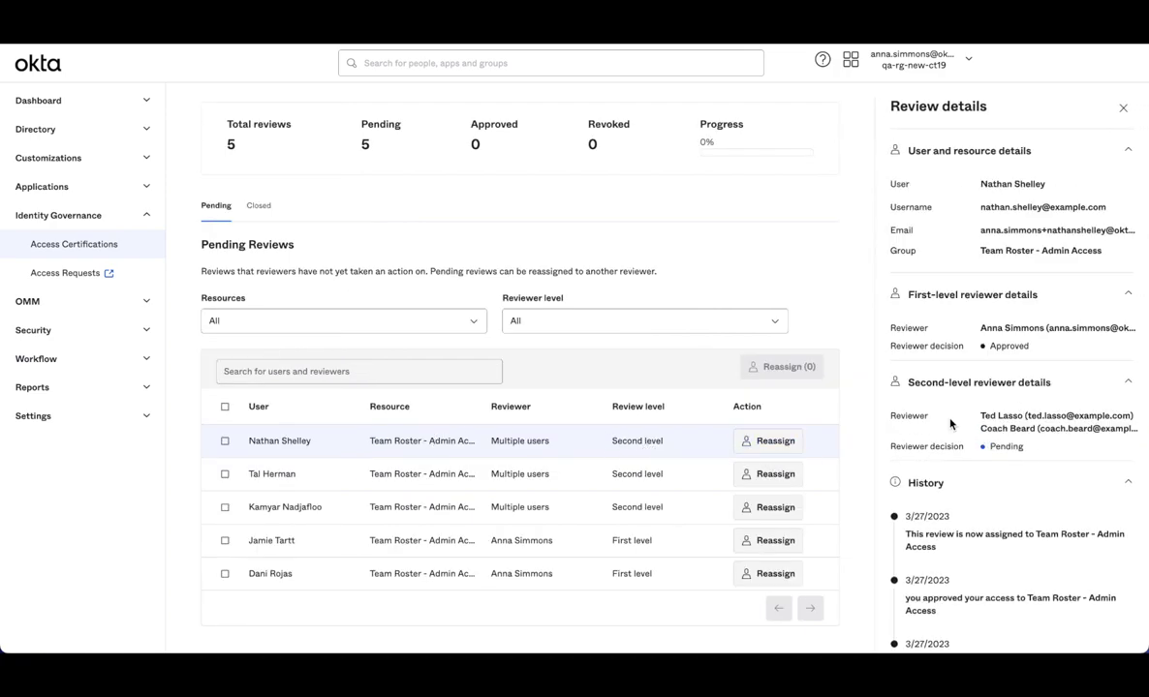
{"action": "left_click_drag", "start_coordinate": [1056, 346], "coordinate": [890, 330]}
{"action": "left_click", "coordinate": [1025, 332]}
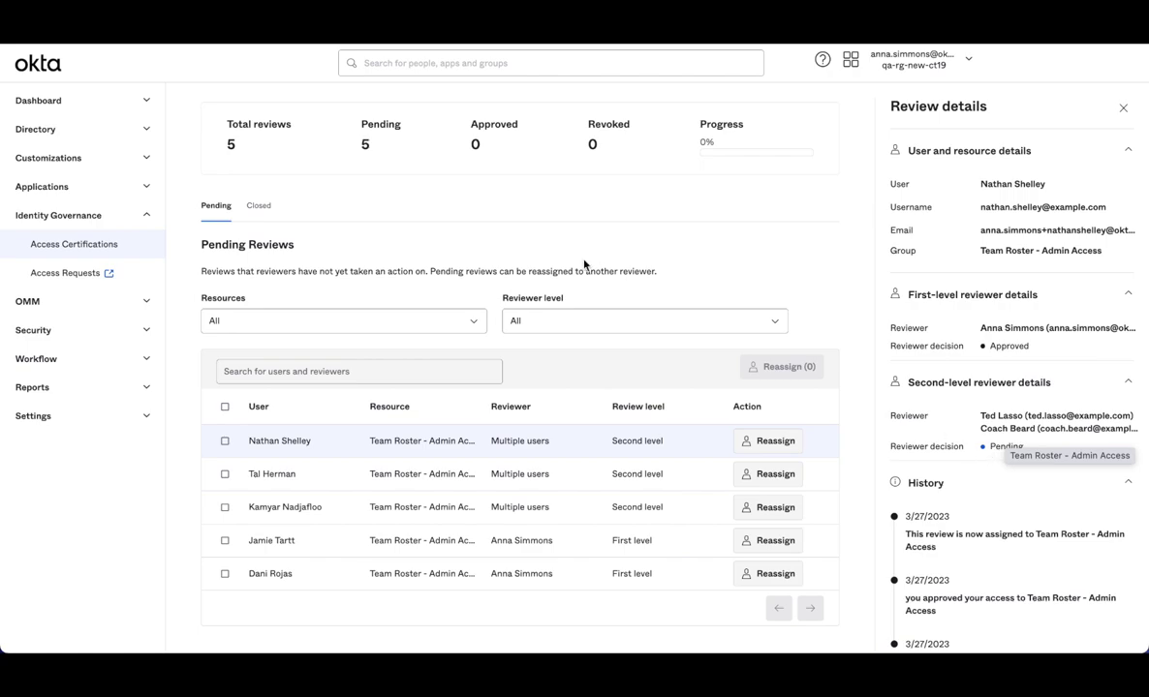
In the reviewer's Campaign Review window, confirm the first user's history shows first-level approval
{"action": "key", "text": "ctrl+Up"}
{"action": "left_click", "coordinate": [332, 158]}
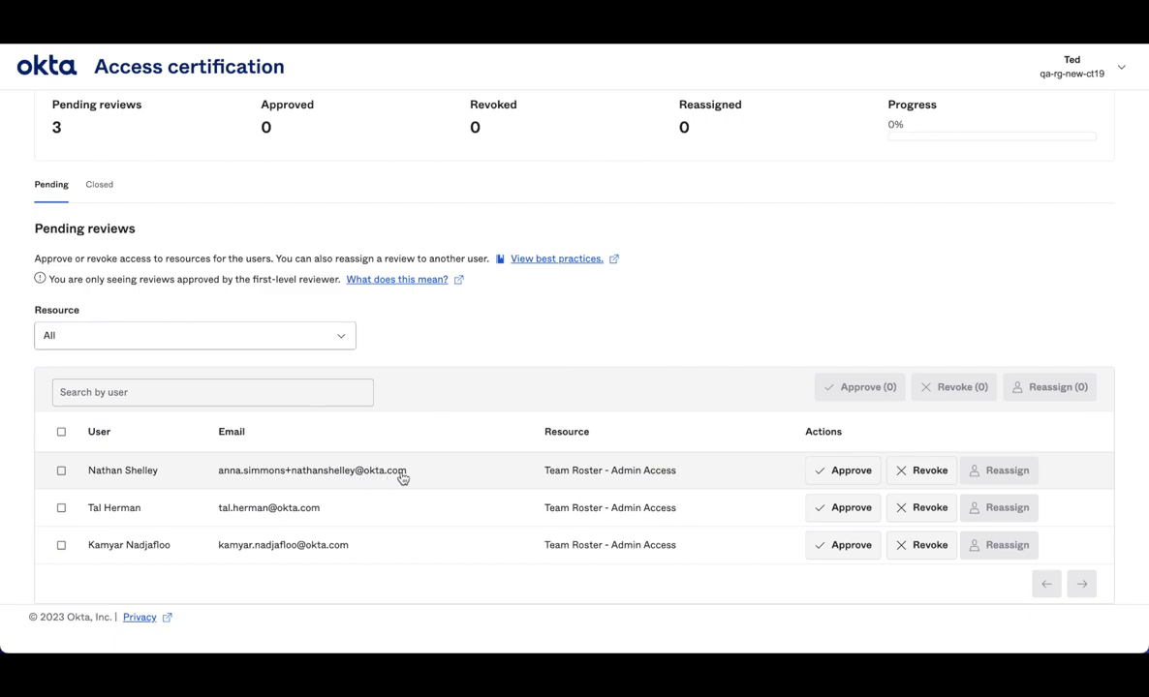
{"action": "left_click", "coordinate": [505, 477]}
{"action": "scroll", "coordinate": [936, 512], "scroll_direction": "down", "scroll_amount": 3}
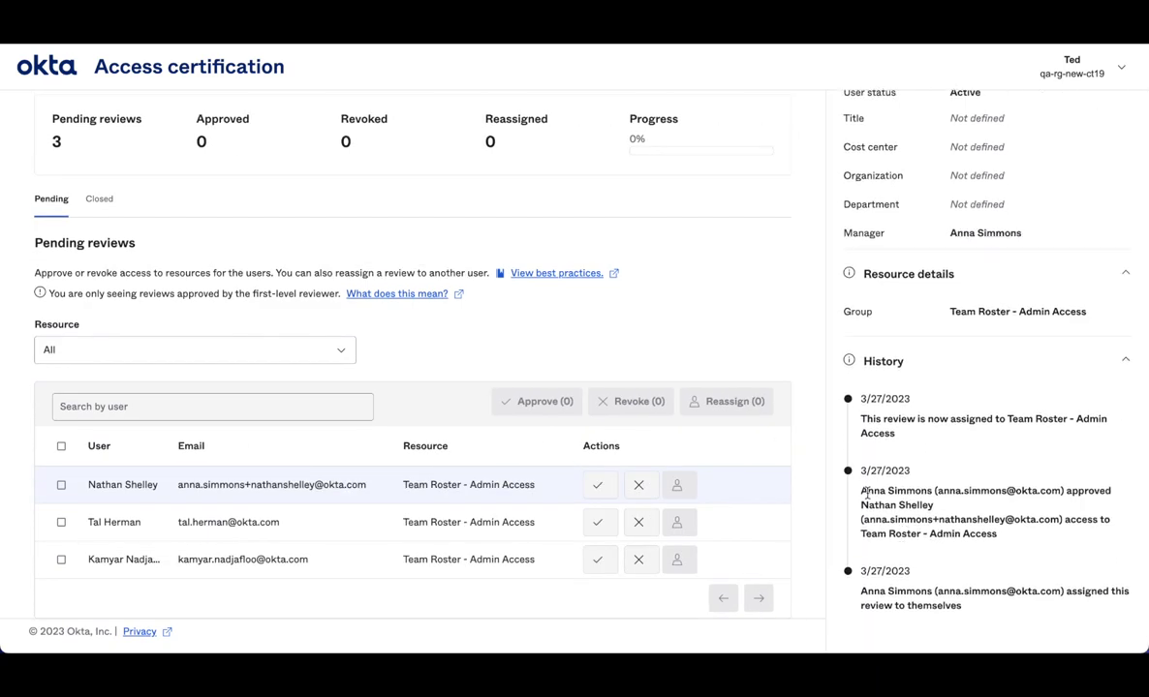
{"action": "left_click_drag", "start_coordinate": [860, 491], "coordinate": [1095, 491]}
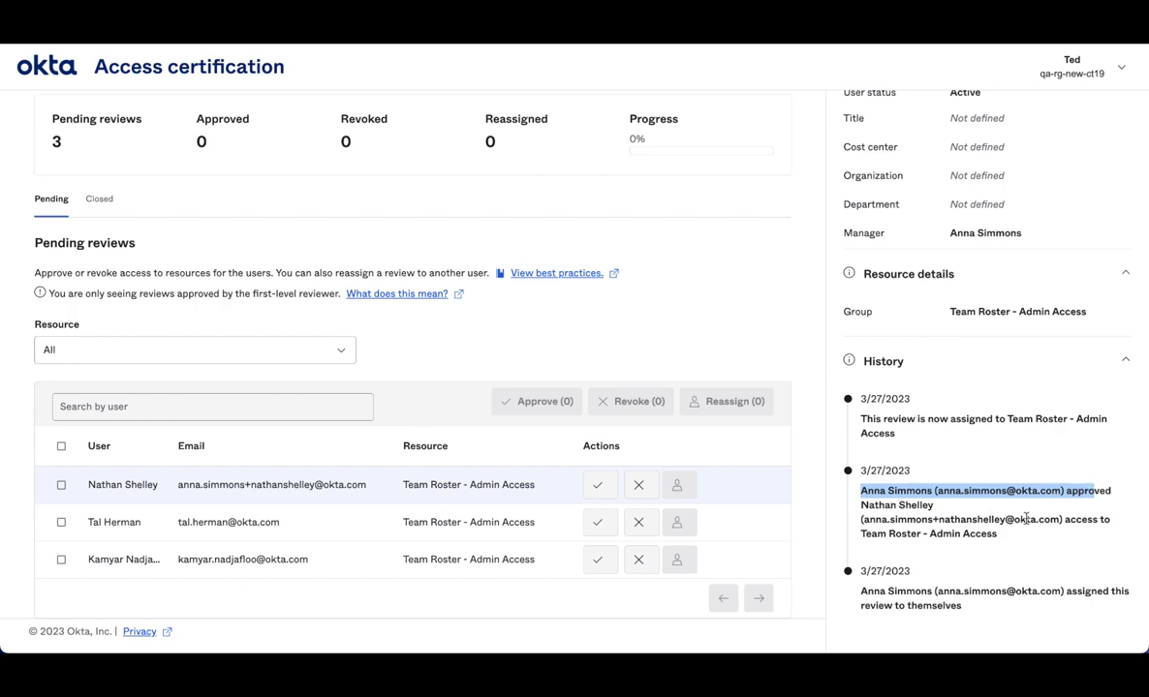
{"action": "scroll", "coordinate": [1026, 519], "scroll_direction": "up", "scroll_amount": 3}
{"action": "left_click", "coordinate": [1121, 120]}
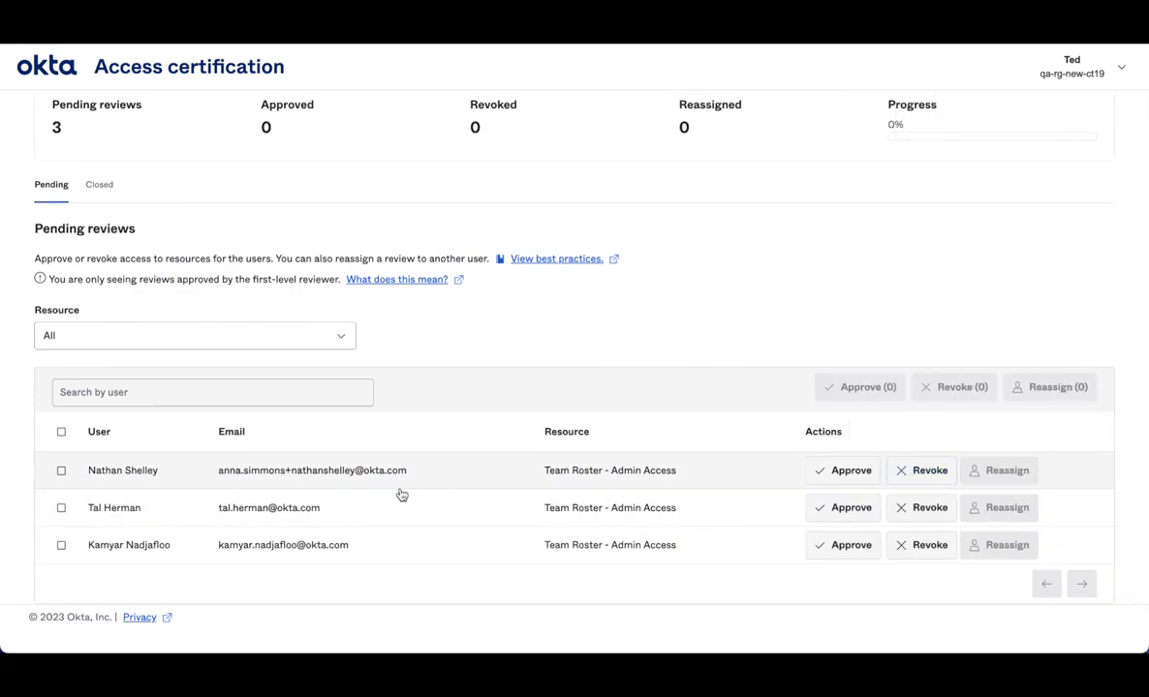
Revoke the first user's Team Roster - Admin Access and approve the remaining two users
{"action": "left_click", "coordinate": [920, 470]}
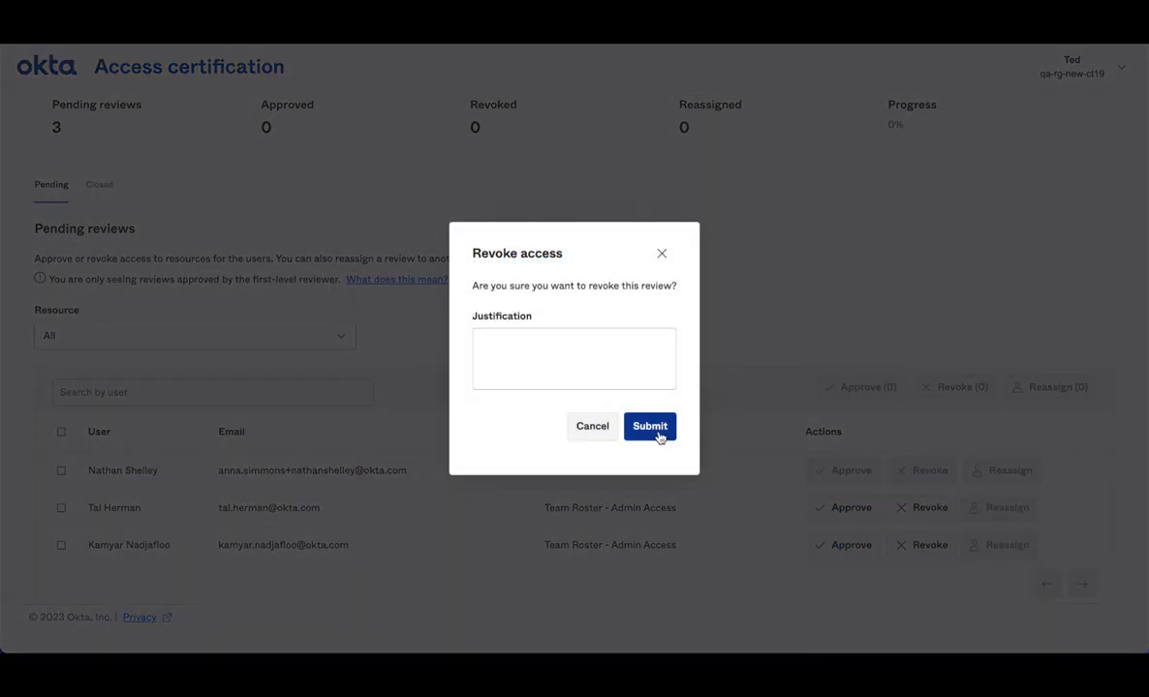
{"action": "left_click", "coordinate": [653, 429]}
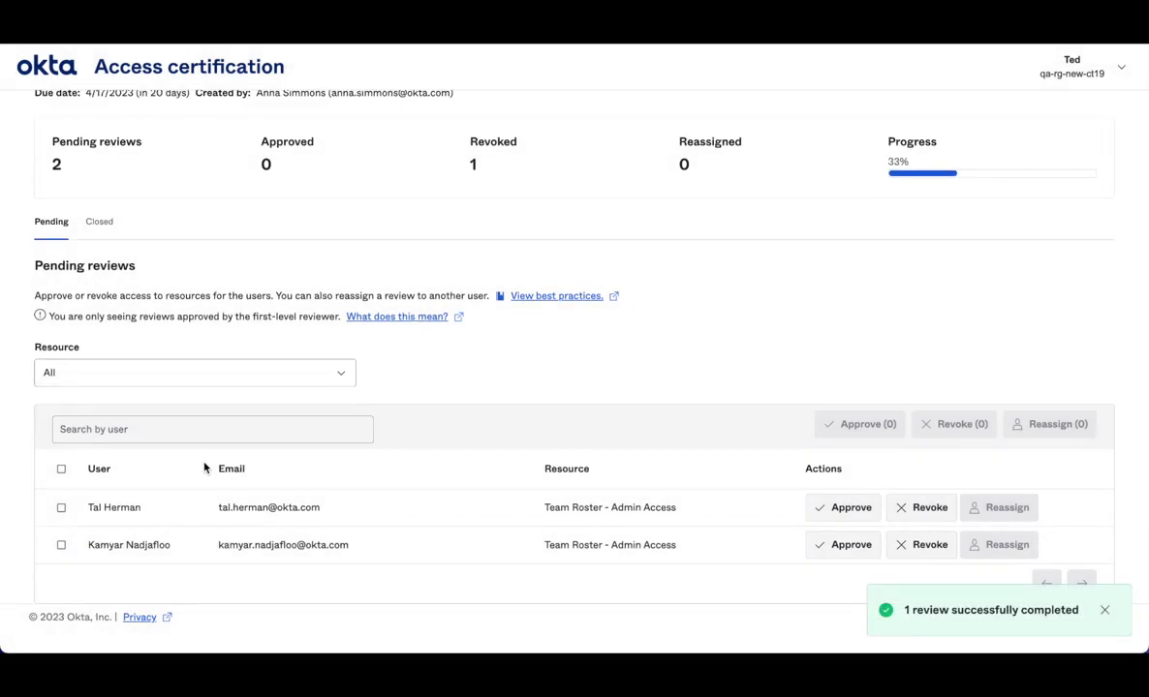
{"action": "left_click", "coordinate": [843, 510]}
{"action": "left_click", "coordinate": [653, 429]}
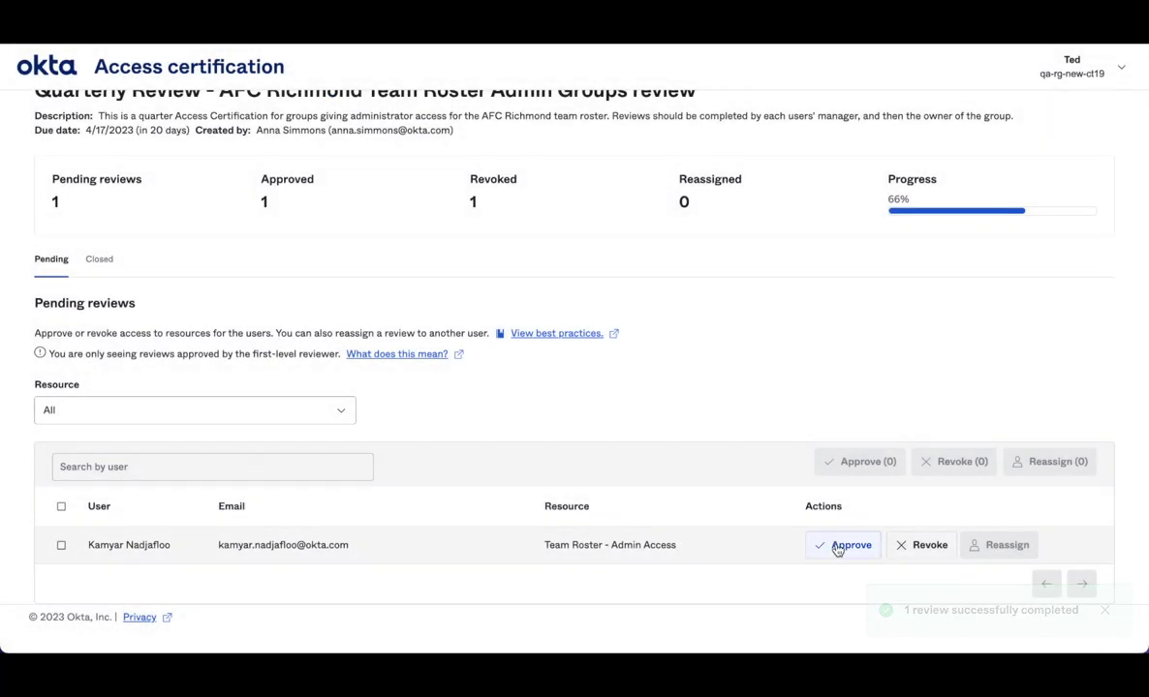
{"action": "left_click", "coordinate": [837, 546]}
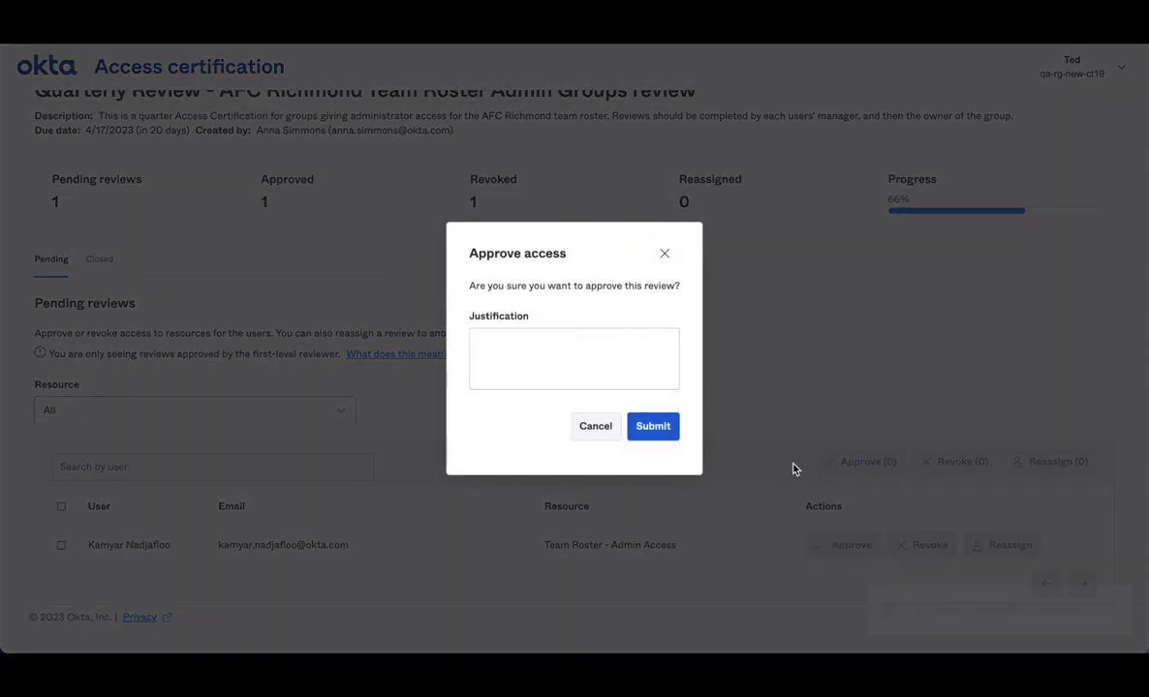
{"action": "left_click", "coordinate": [649, 429]}
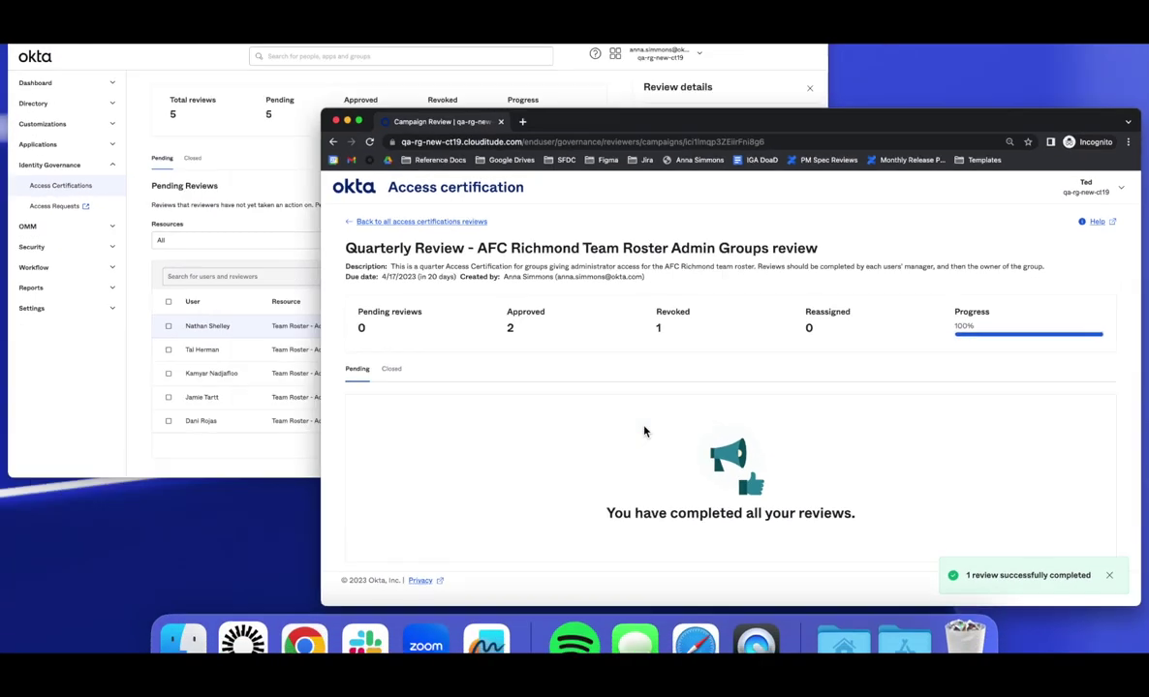
Return to the admin console window and show the completed reviews on the Closed tab
{"action": "key", "text": "ctrl+Up"}
{"action": "left_click", "coordinate": [281, 174]}
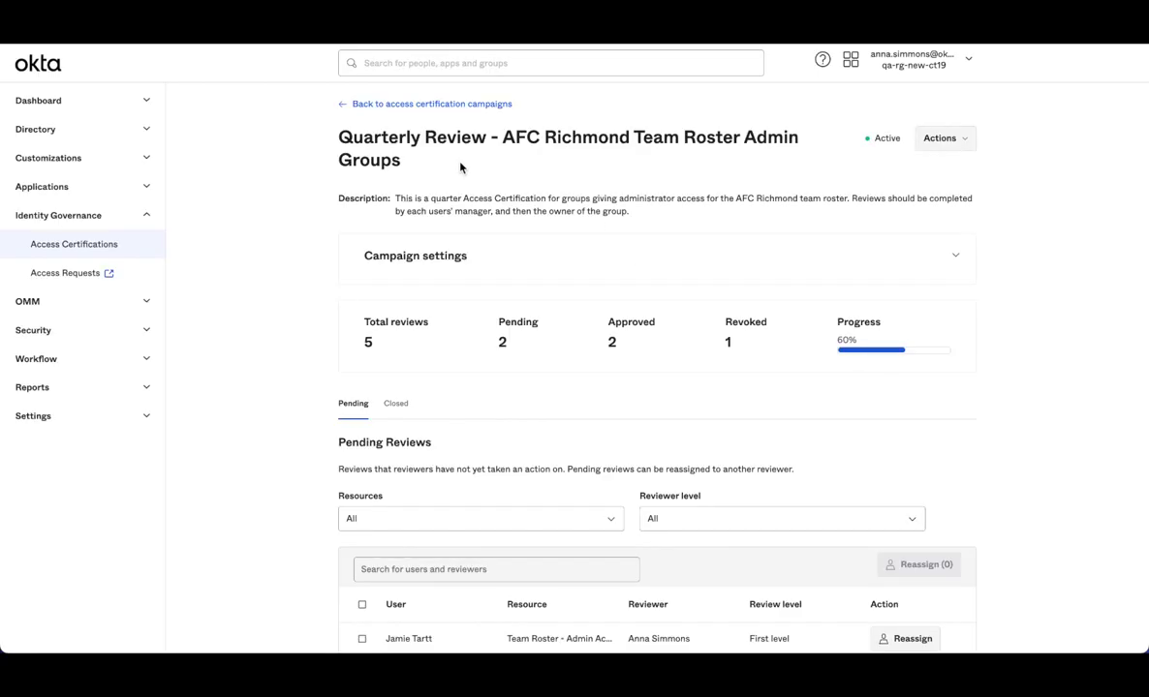
{"action": "scroll", "coordinate": [520, 237], "scroll_direction": "down", "scroll_amount": 5}
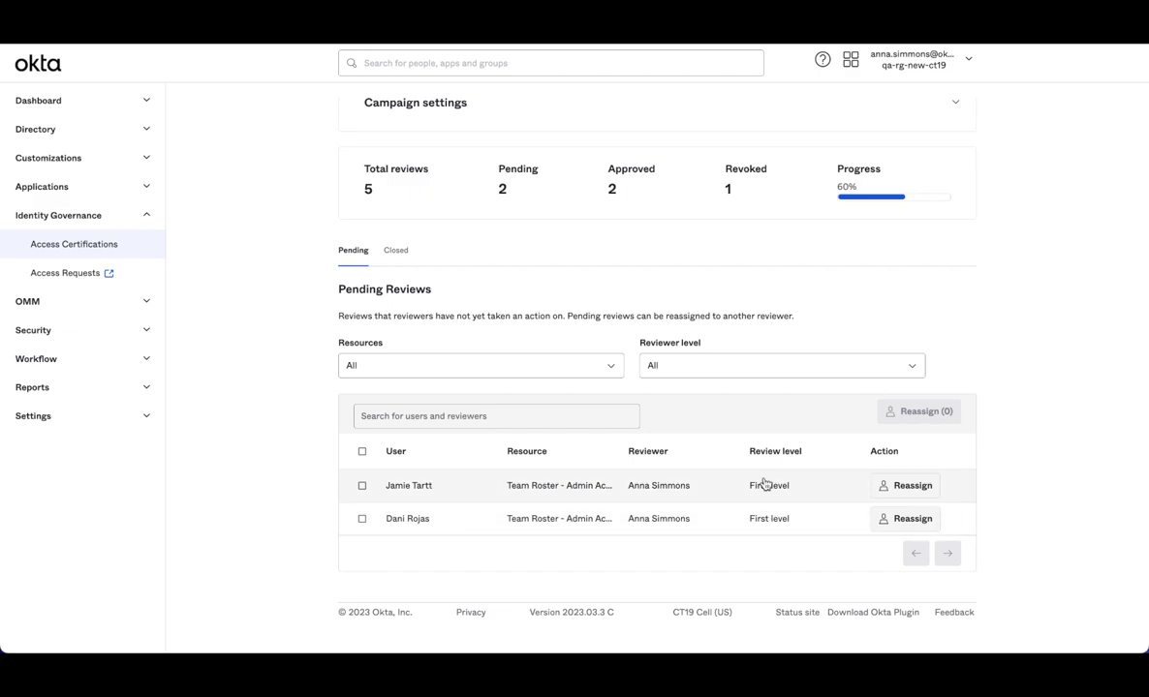
{"action": "left_click", "coordinate": [396, 253]}
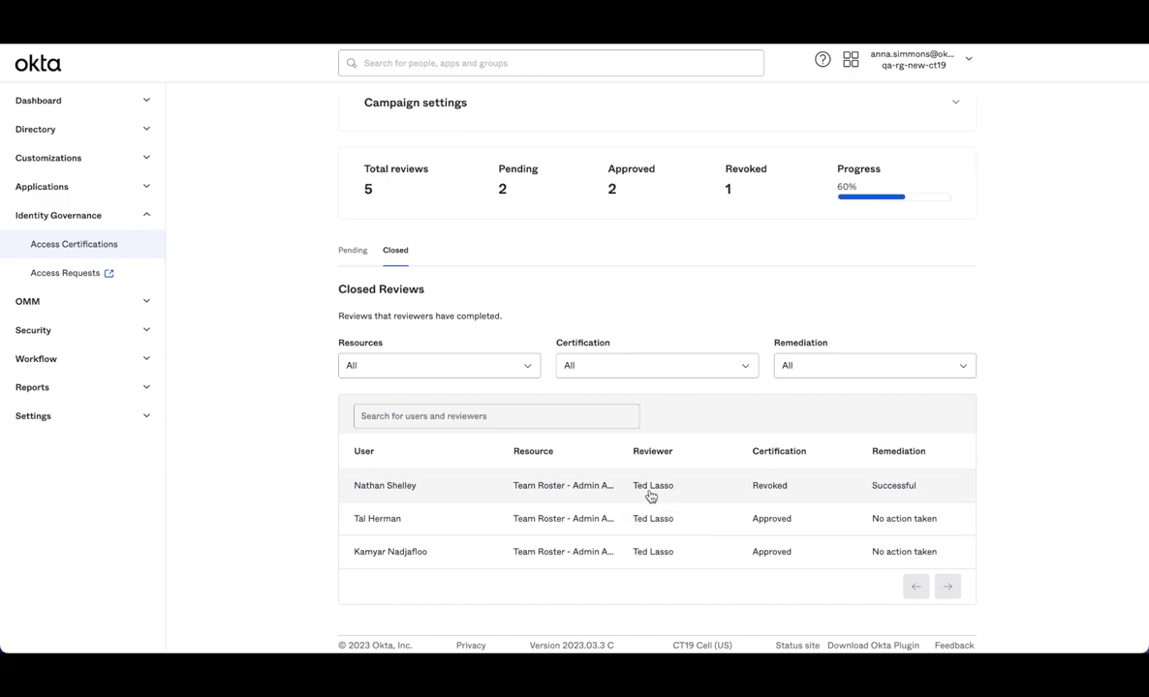
Inspect the details of the Revoked review and the second completed review
{"action": "left_click", "coordinate": [794, 495]}
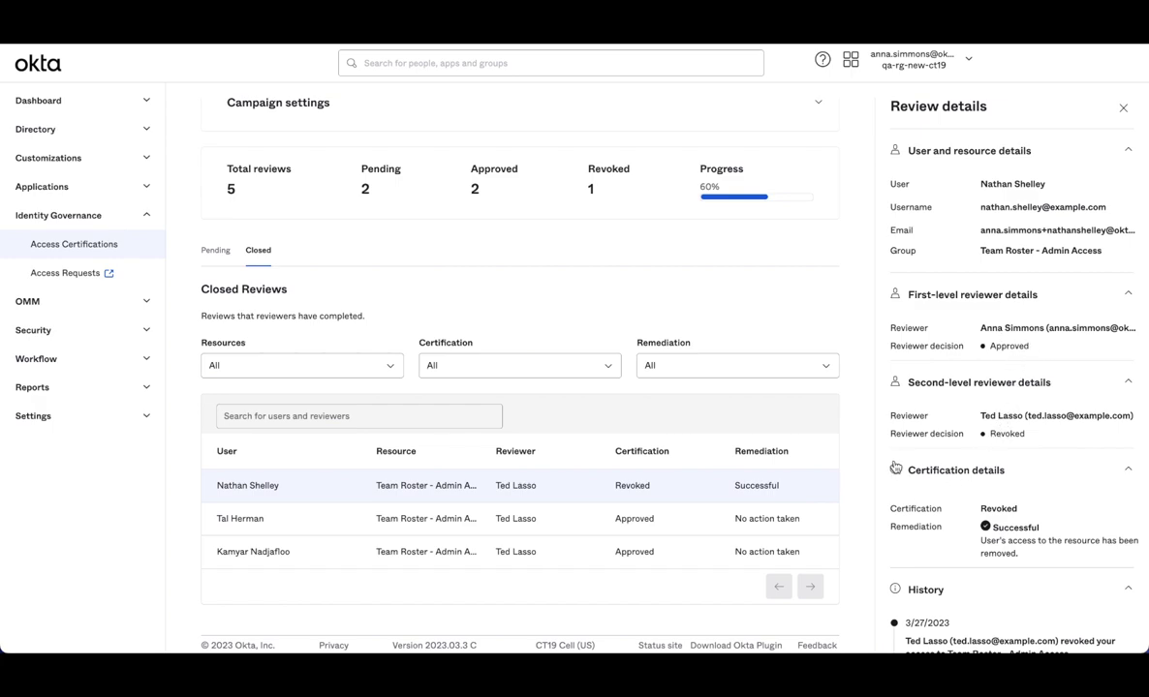
{"action": "left_click", "coordinate": [1012, 510]}
{"action": "left_click_drag", "start_coordinate": [1011, 509], "coordinate": [908, 508]}
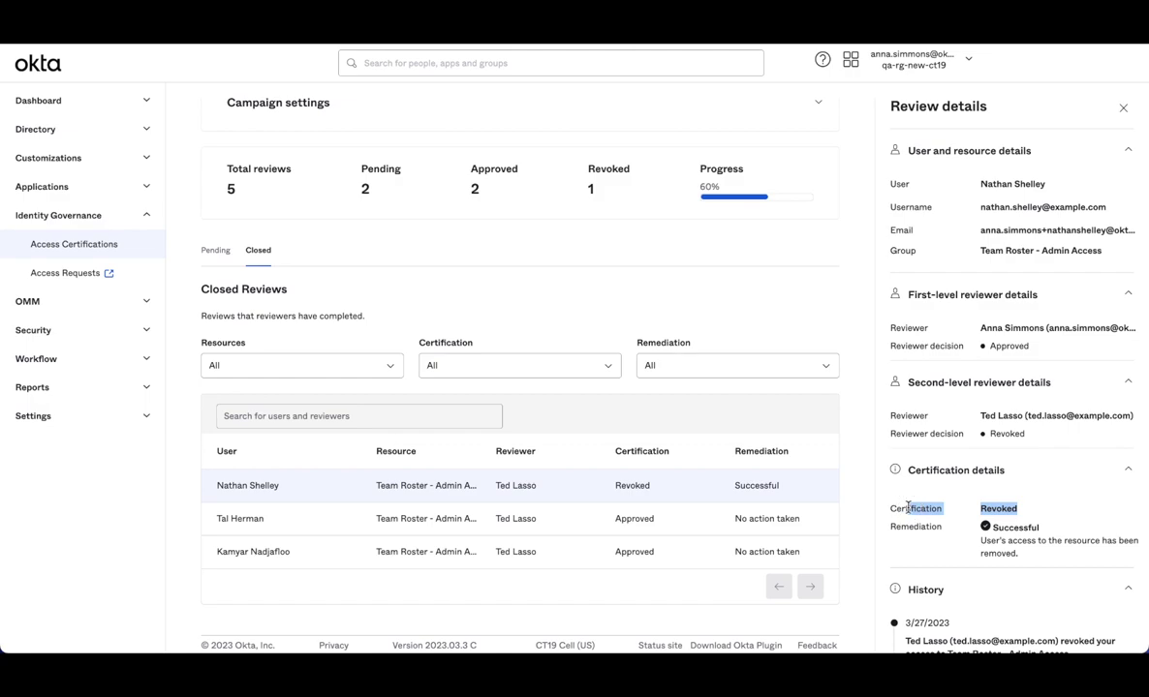
{"action": "left_click", "coordinate": [281, 530]}
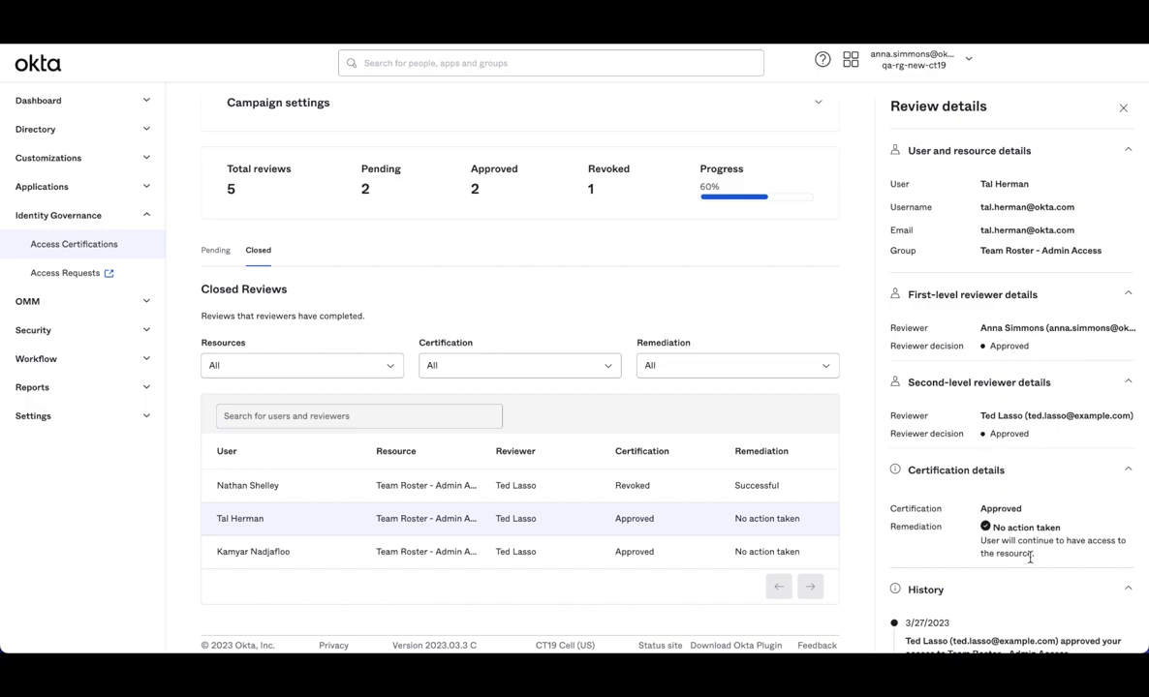
{"action": "scroll", "coordinate": [1022, 557], "scroll_direction": "down", "scroll_amount": 2}
{"action": "scroll", "coordinate": [1032, 562], "scroll_direction": "down", "scroll_amount": 2}
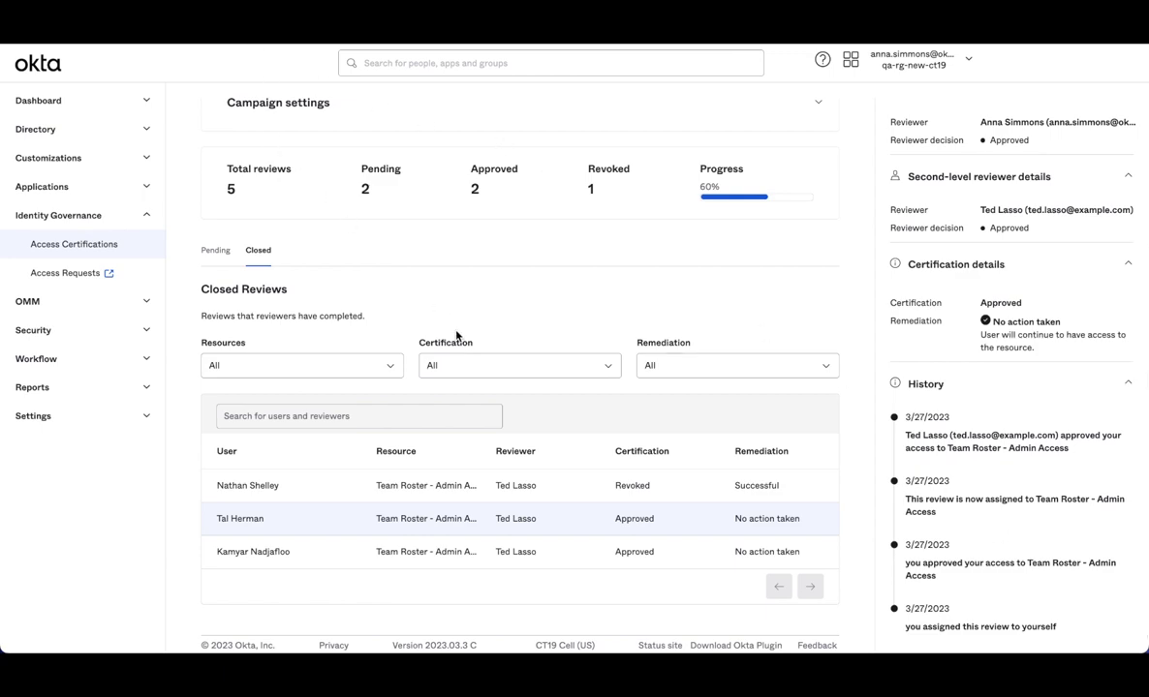
{"action": "scroll", "coordinate": [457, 335], "scroll_direction": "up", "scroll_amount": 3}
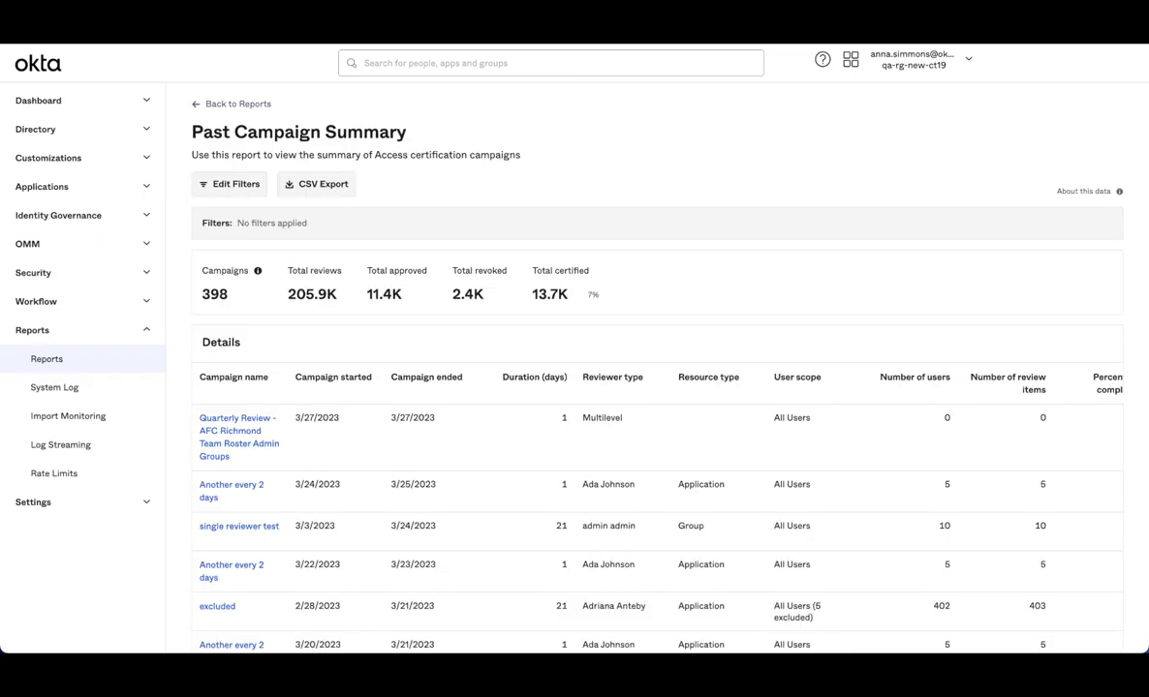
Note the first campaign's Multilevel reviewer type, then go back to the Reports overview
{"action": "left_click", "coordinate": [339, 190]}
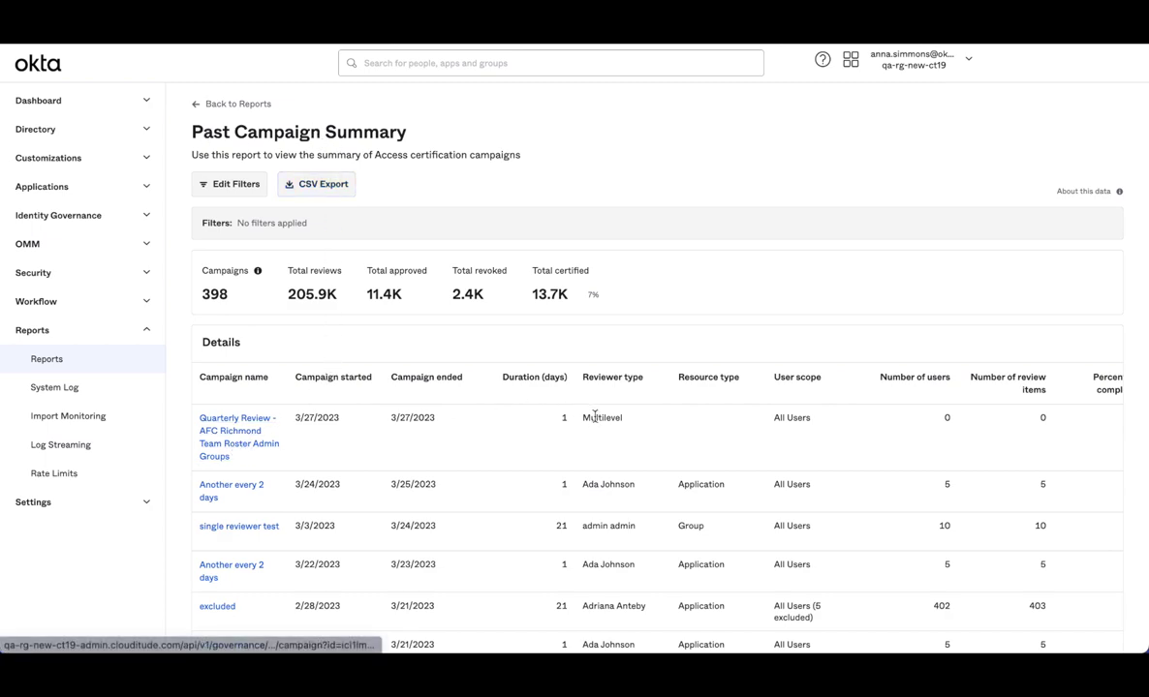
{"action": "left_click_drag", "start_coordinate": [582, 417], "coordinate": [625, 423]}
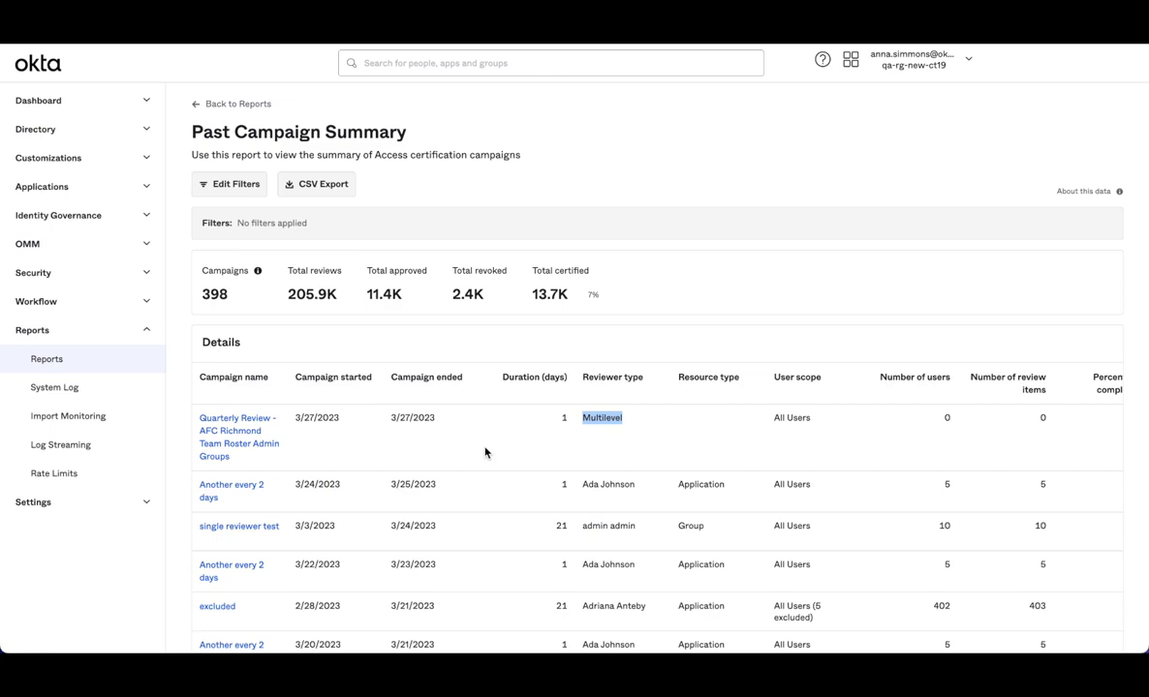
{"action": "left_click", "coordinate": [645, 441]}
{"action": "left_click", "coordinate": [221, 105]}
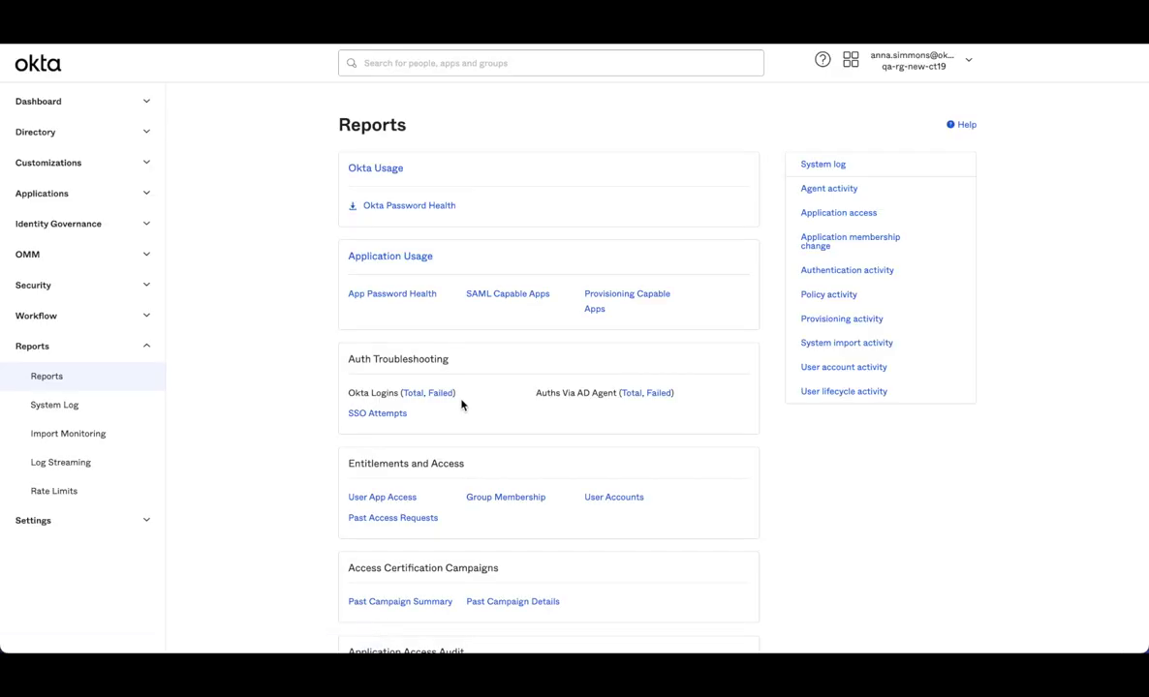
Open the Past Campaign Details report, scroll its table, and bring up Edit Filters
{"action": "scroll", "coordinate": [538, 520], "scroll_direction": "down", "scroll_amount": 2}
{"action": "left_click", "coordinate": [514, 500]}
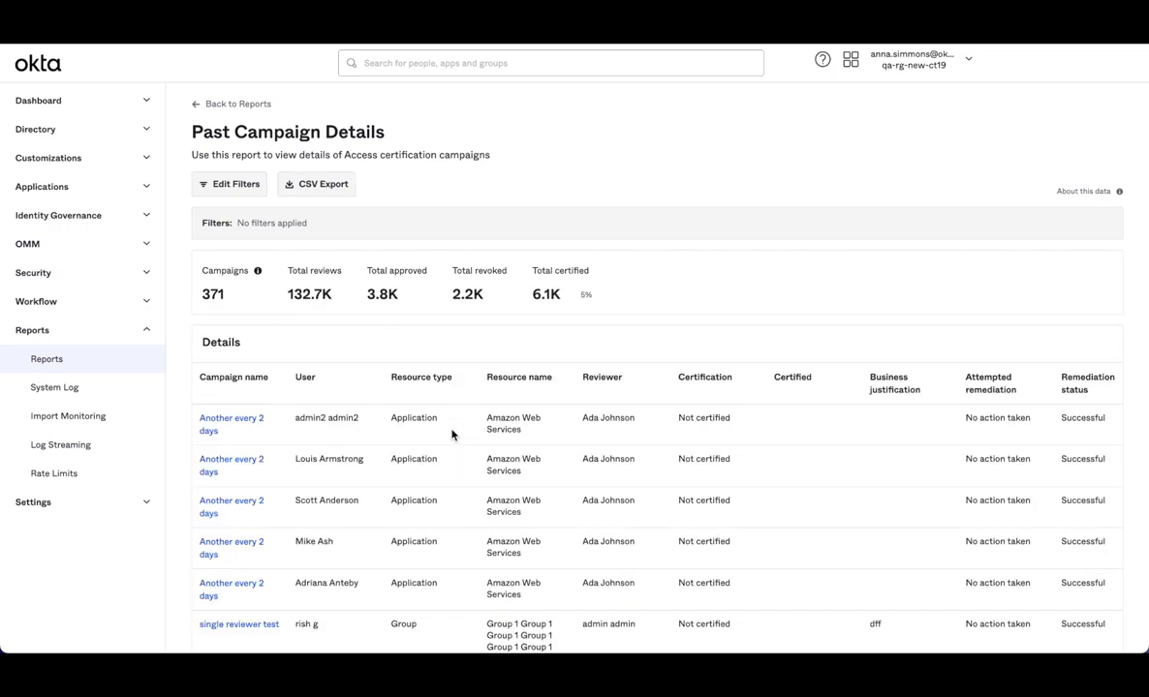
{"action": "scroll", "coordinate": [452, 435], "scroll_direction": "down", "scroll_amount": 10}
{"action": "scroll", "coordinate": [451, 435], "scroll_direction": "down", "scroll_amount": 10}
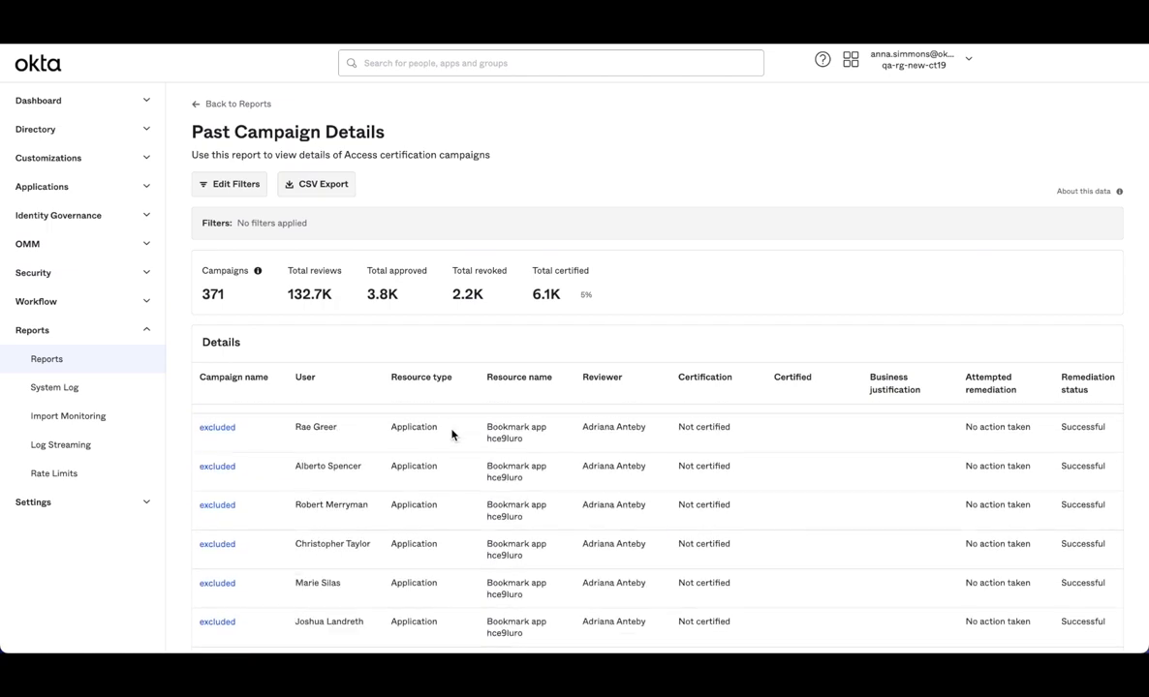
{"action": "scroll", "coordinate": [451, 434], "scroll_direction": "down", "scroll_amount": 10}
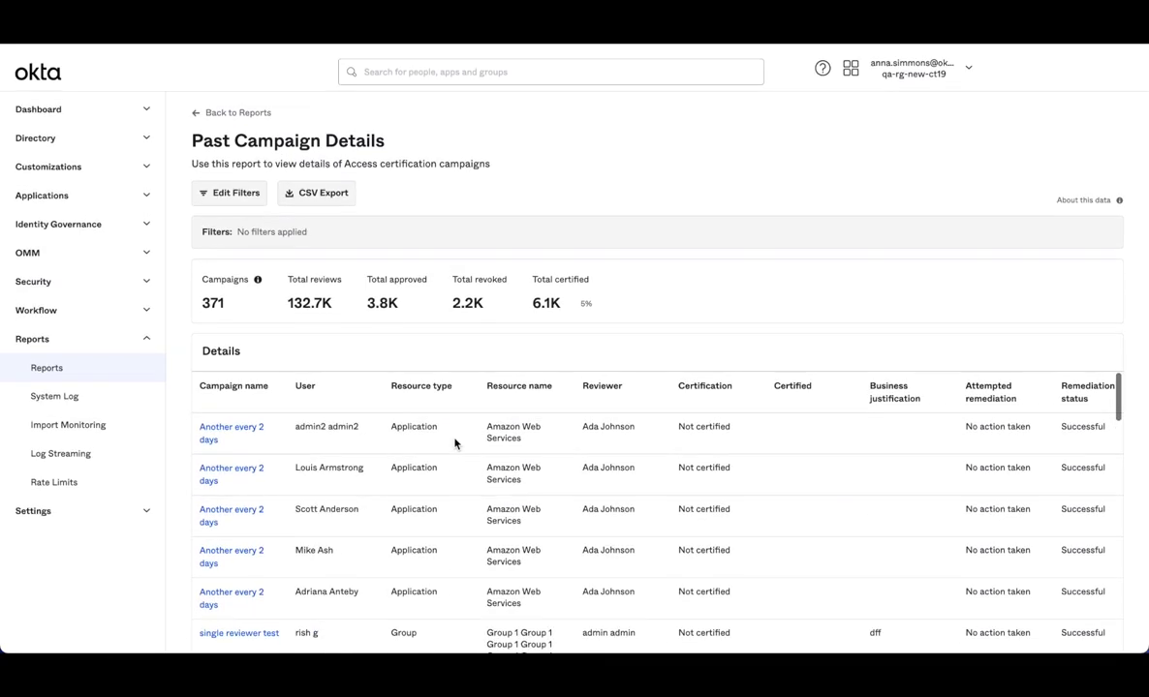
{"action": "left_click", "coordinate": [234, 186]}
Filter the report to Campaign name equals the full Quarterly Review campaign title
{"action": "left_click", "coordinate": [358, 289]}
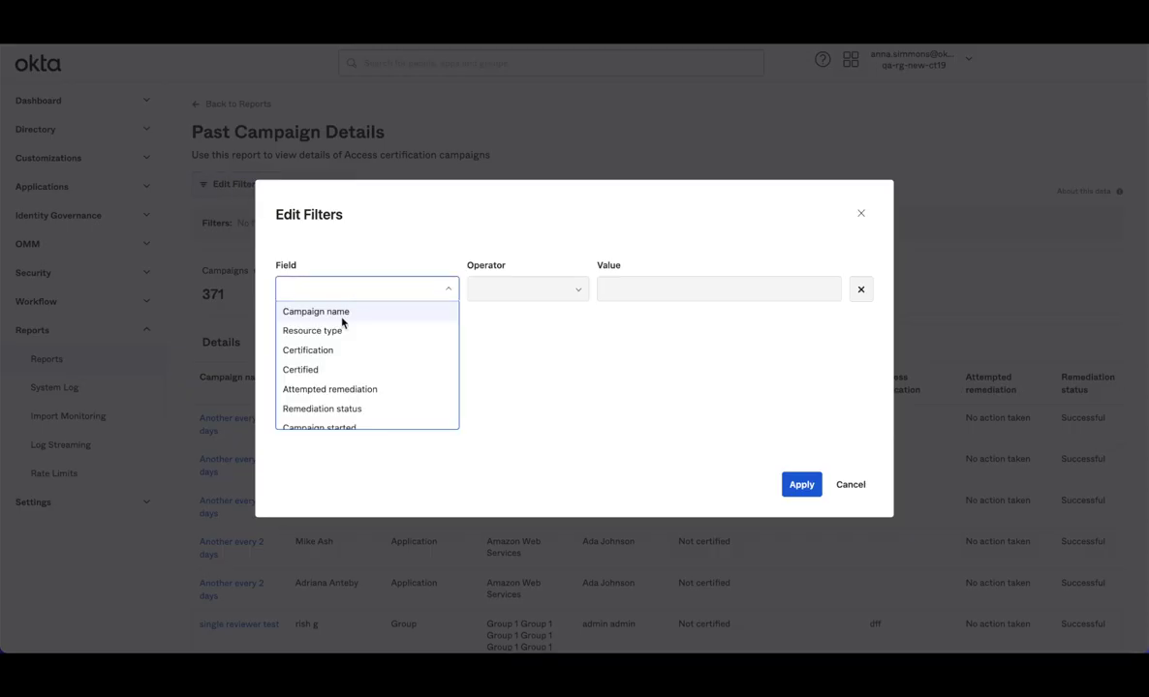
{"action": "left_click", "coordinate": [342, 313]}
{"action": "left_click", "coordinate": [541, 292]}
{"action": "left_click", "coordinate": [633, 286]}
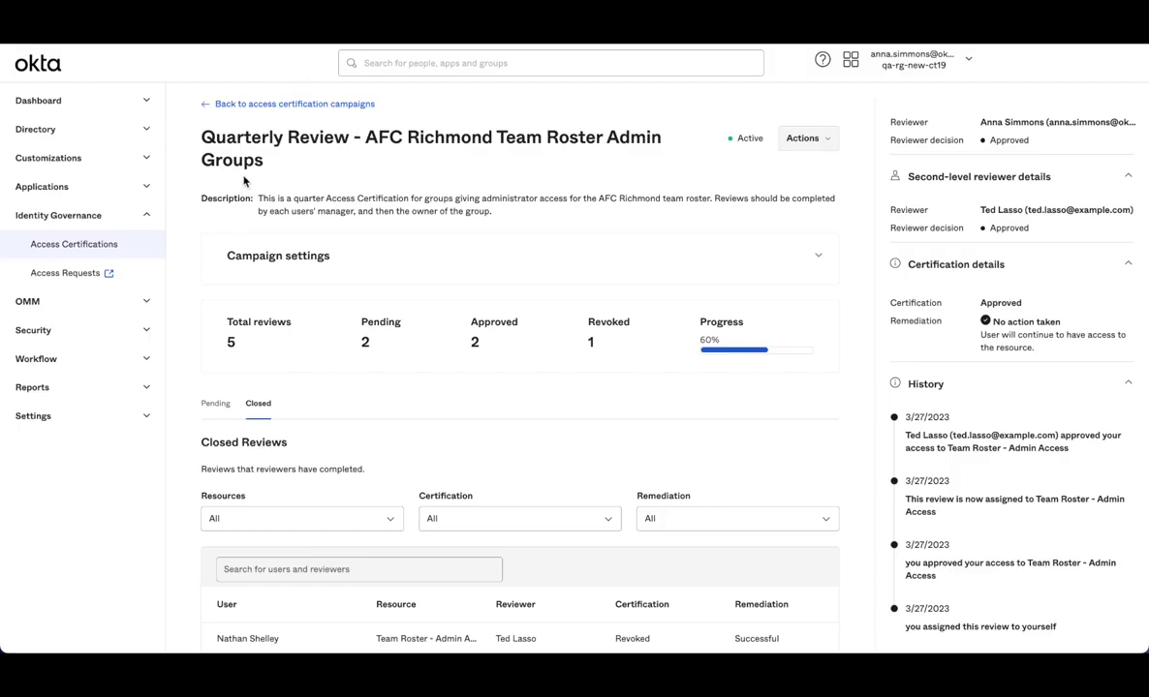
{"action": "left_click_drag", "start_coordinate": [267, 163], "coordinate": [201, 135]}
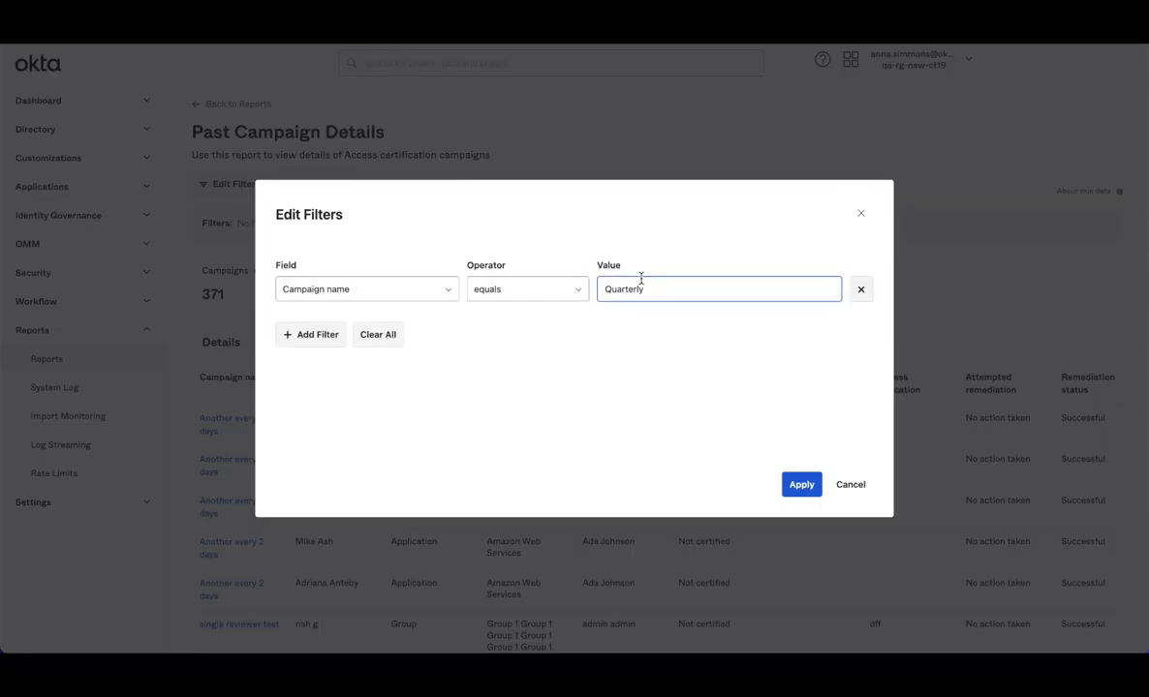
{"action": "left_click_drag", "start_coordinate": [574, 282], "coordinate": [733, 294]}
{"action": "key", "text": "ctrl+v"}
{"action": "left_click", "coordinate": [801, 485]}
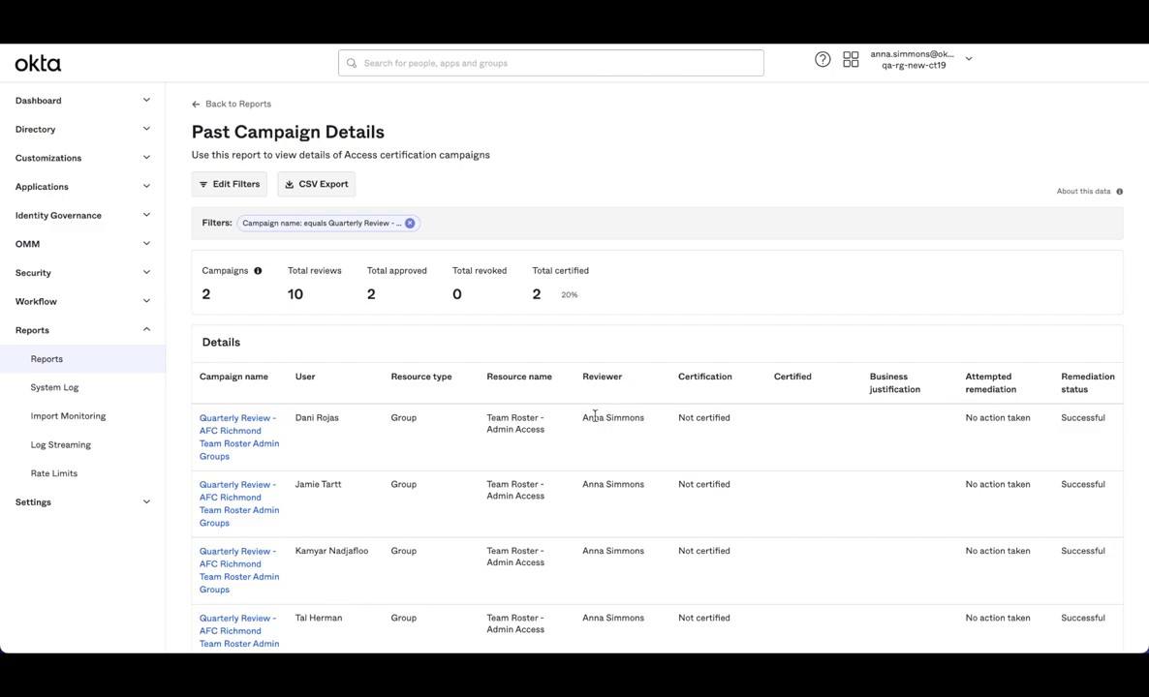
Scroll the filtered Team Roster - Admin Access rows sideways to check all columns
{"action": "scroll", "coordinate": [689, 440], "scroll_direction": "right", "scroll_amount": 5}
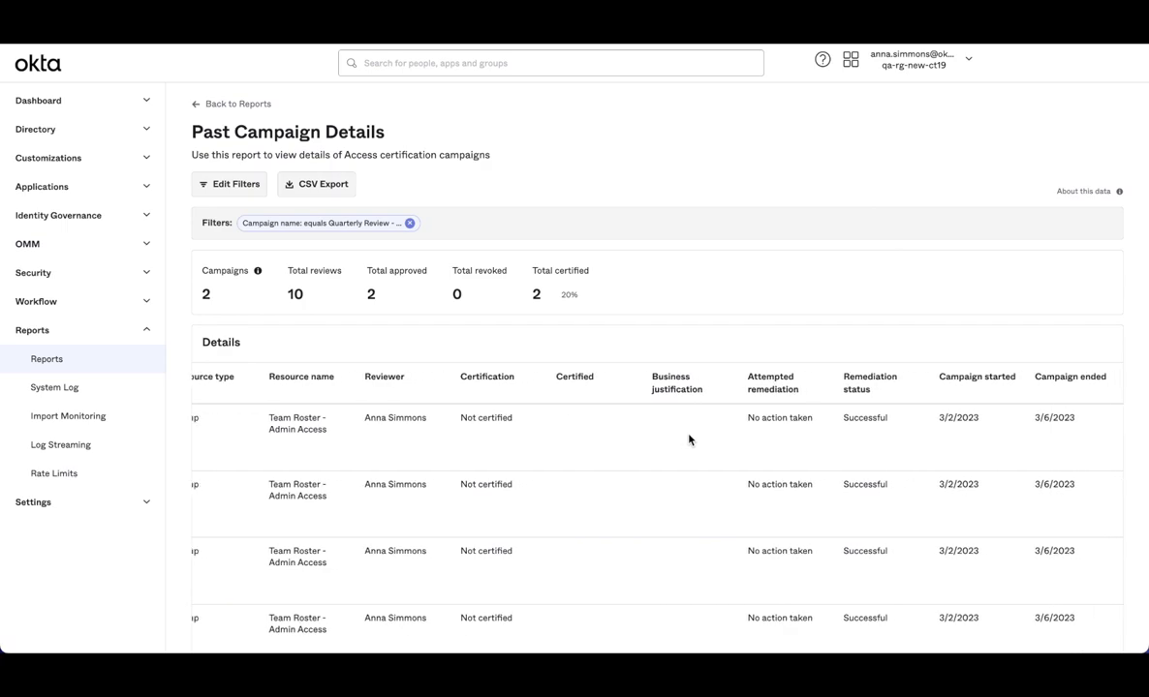
{"action": "scroll", "coordinate": [989, 414], "scroll_direction": "left", "scroll_amount": 5}
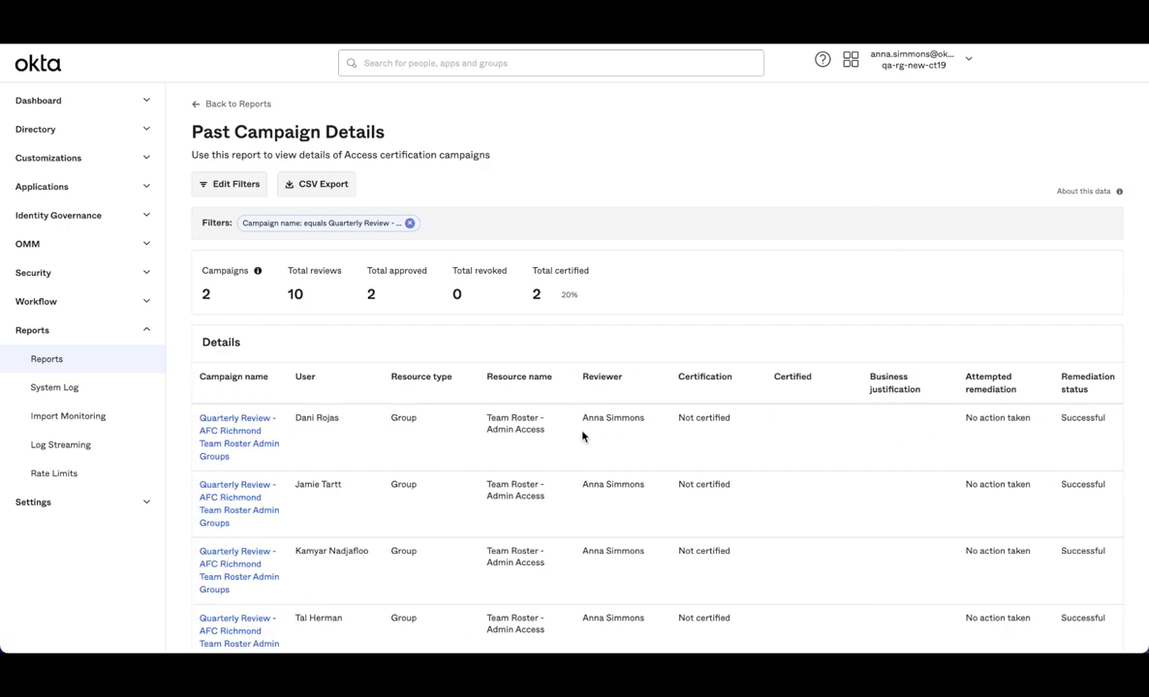